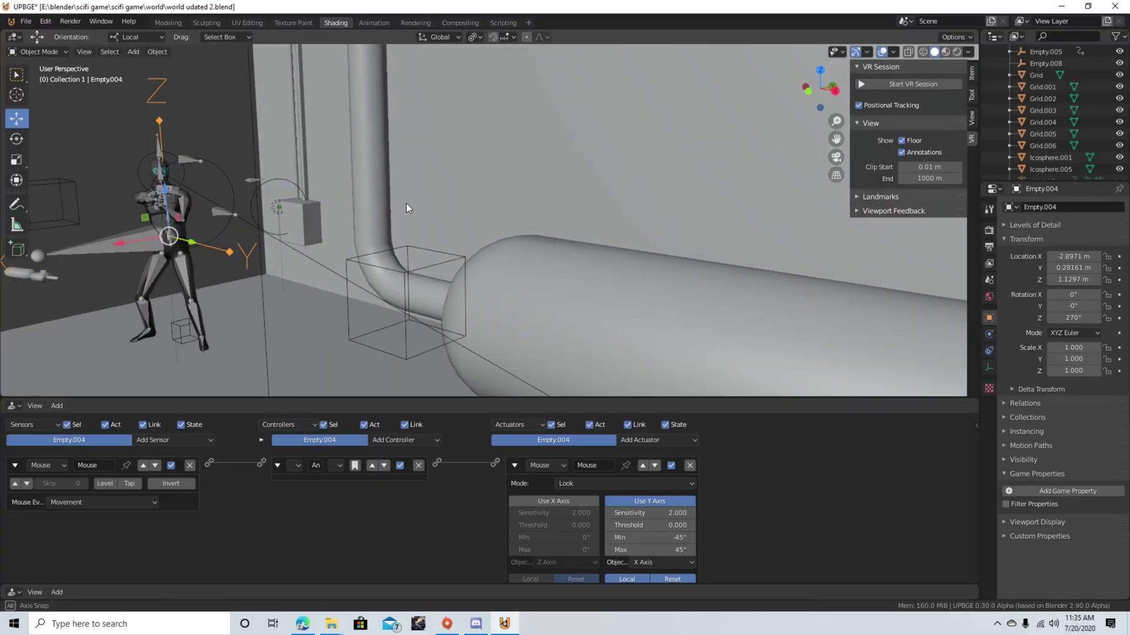
# Try rotating Empty.004 about the global X and Y axes to test how the character's upper body aims
pyautogui.moveTo(495, 177); pyautogui.dragTo(578, 211, button='middle')
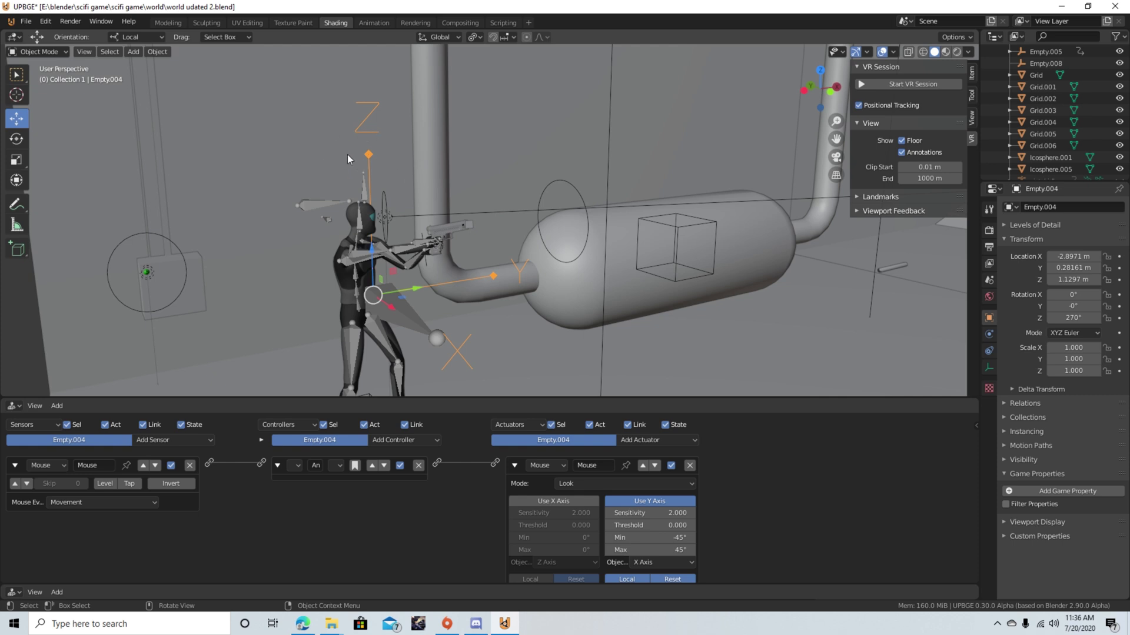
pyautogui.press('r')
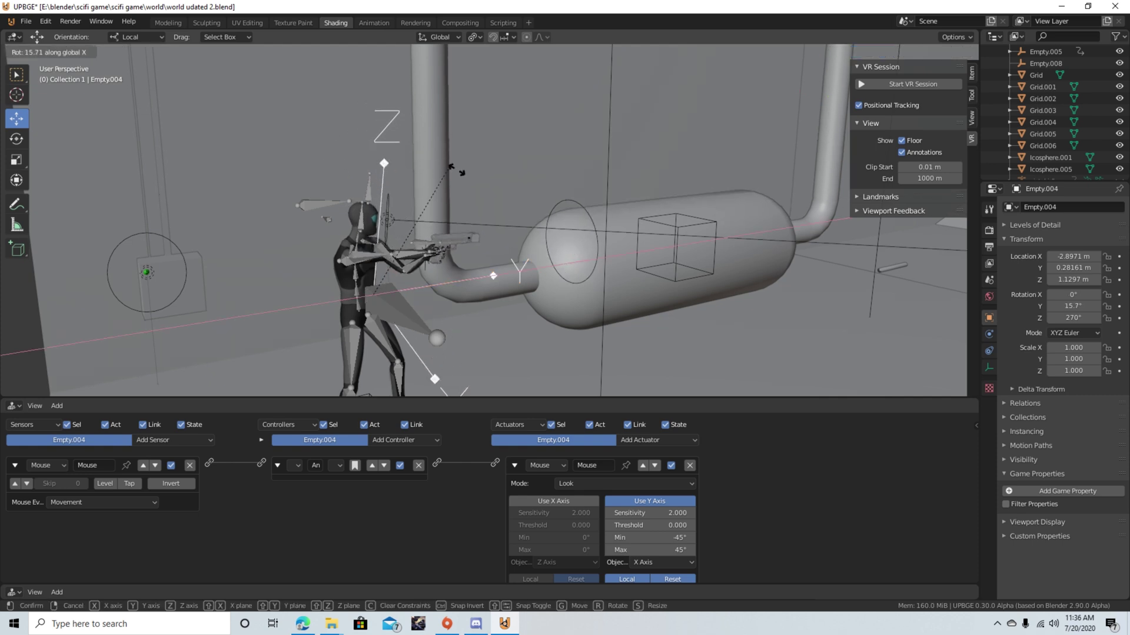
pyautogui.press('y')
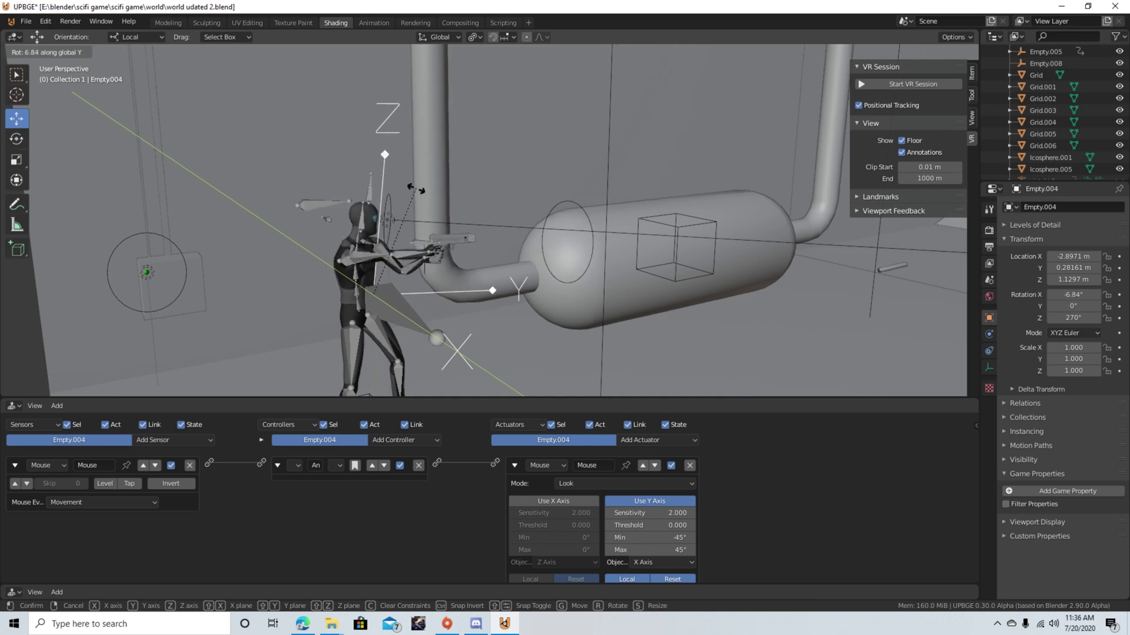
pyautogui.rightClick(414, 189)
pyautogui.moveTo(388, 231); pyautogui.dragTo(353, 207, button='middle')
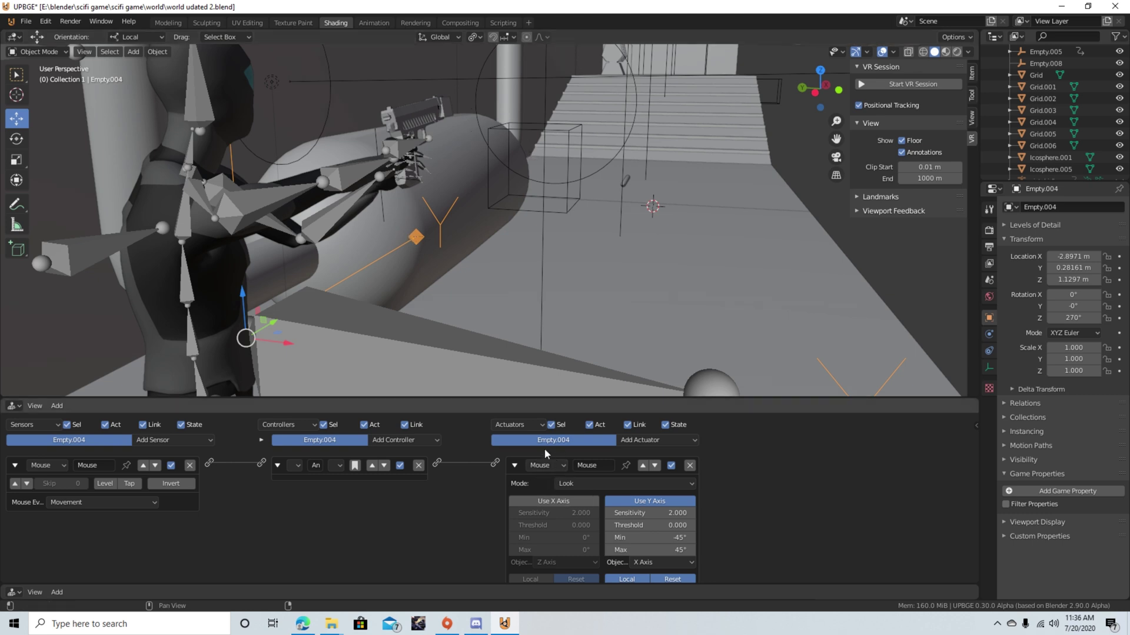
# Try moving the circular aim target Empty.006 to test the arms and gun, and reselect Empty.004
pyautogui.click(615, 156)
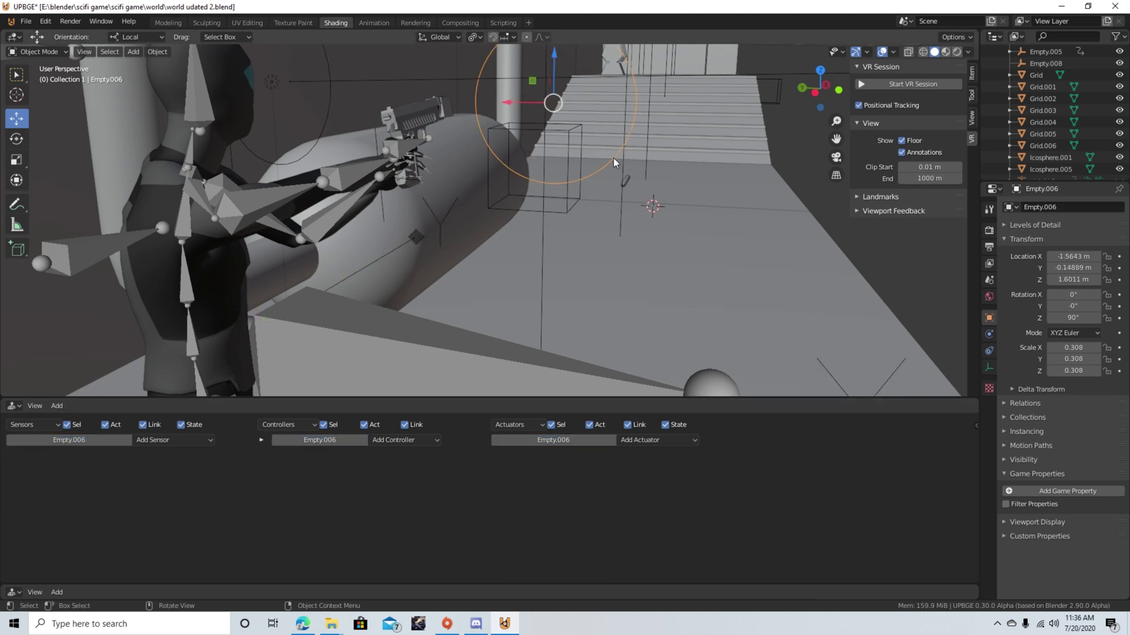
pyautogui.press('g')
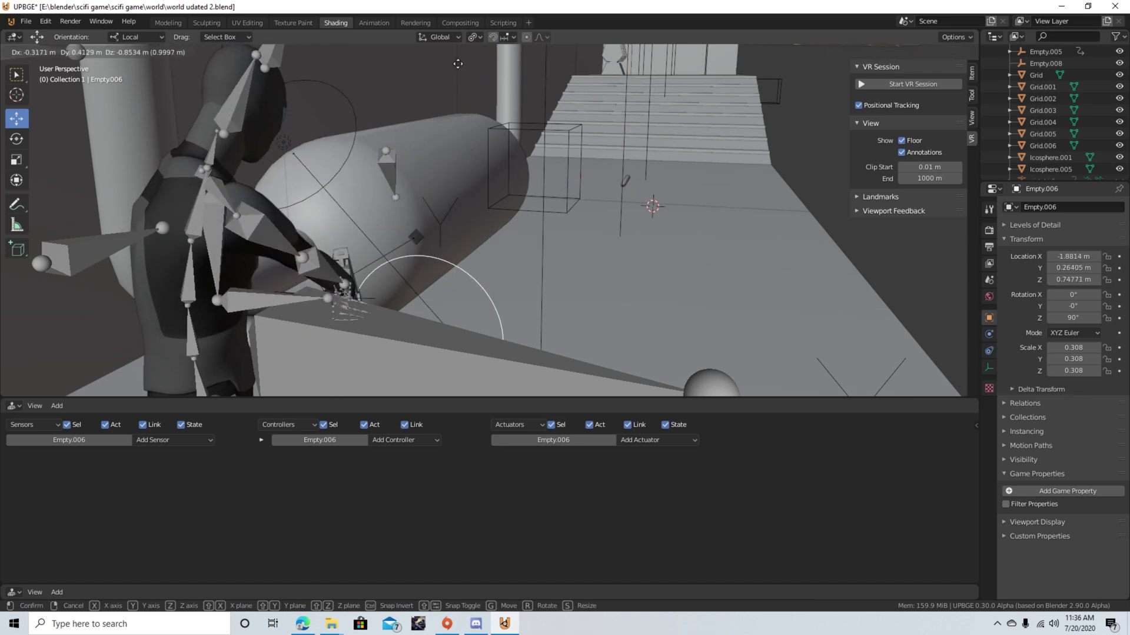
pyautogui.rightClick(457, 413)
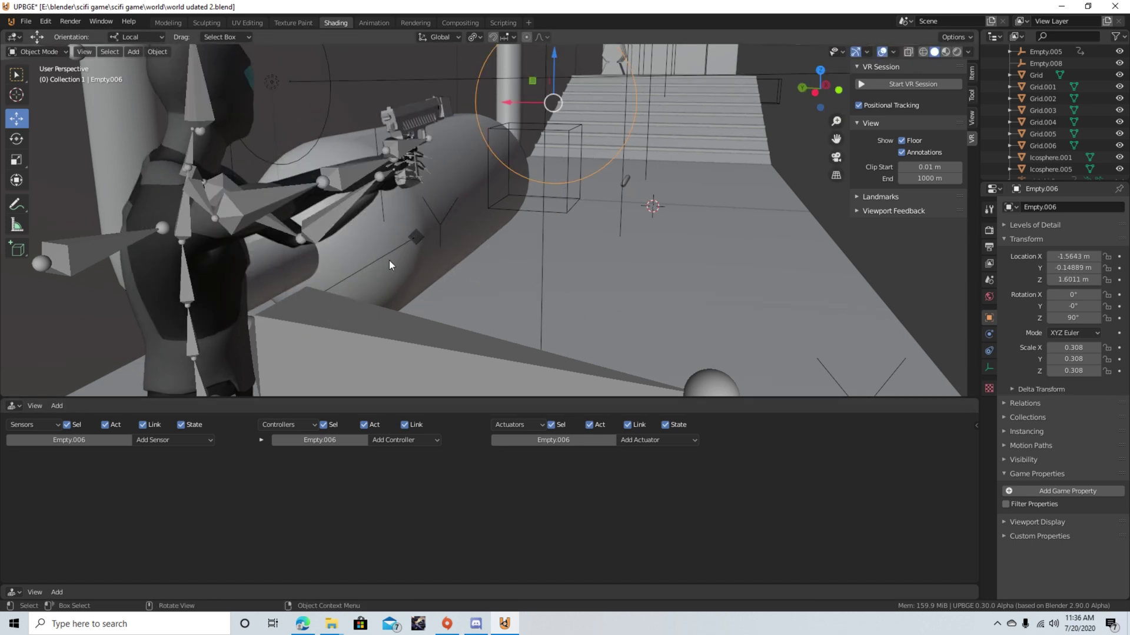
pyautogui.click(415, 237)
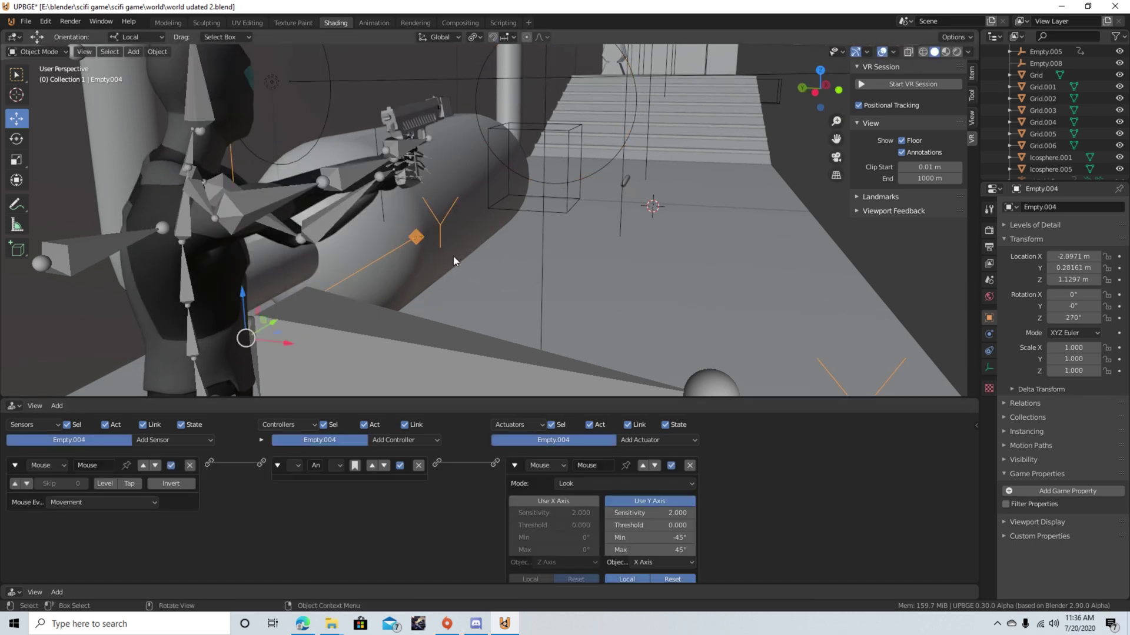
# Select the player rig armature and switch it to Pose Mode
pyautogui.click(475, 118)
pyautogui.moveTo(477, 154); pyautogui.dragTo(383, 225, button='middle')
pyautogui.click(365, 226)
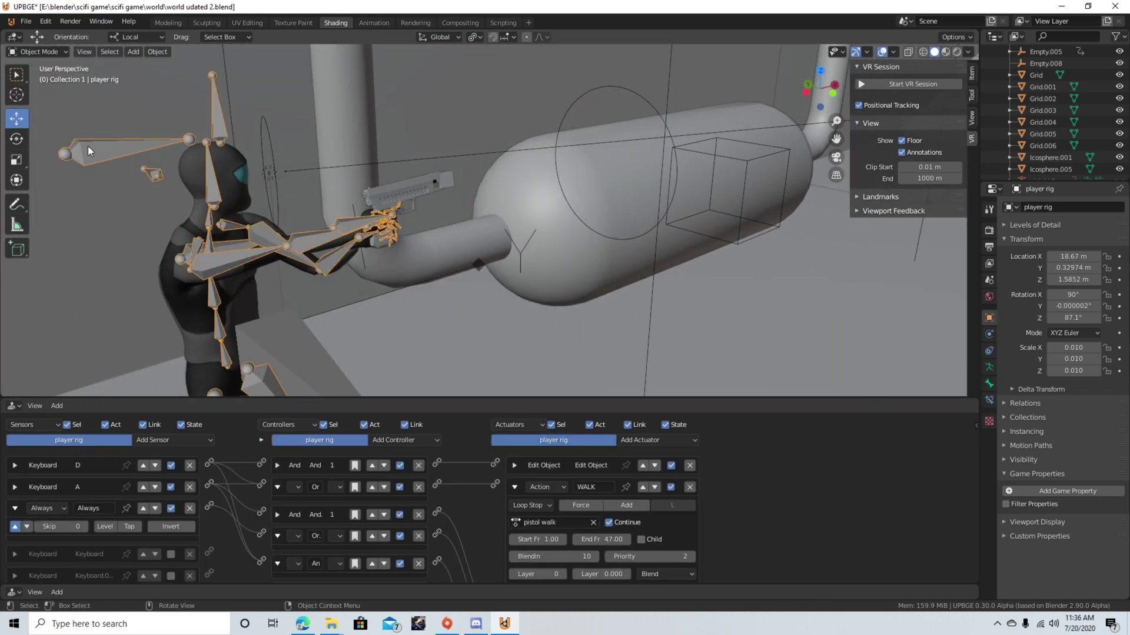
pyautogui.click(30, 52)
pyautogui.click(55, 97)
# Examine the right-hand bone's IK and Copy Rotation bone constraints
pyautogui.scroll(8, 308, 214)
pyautogui.scroll(-6, 320, 223)
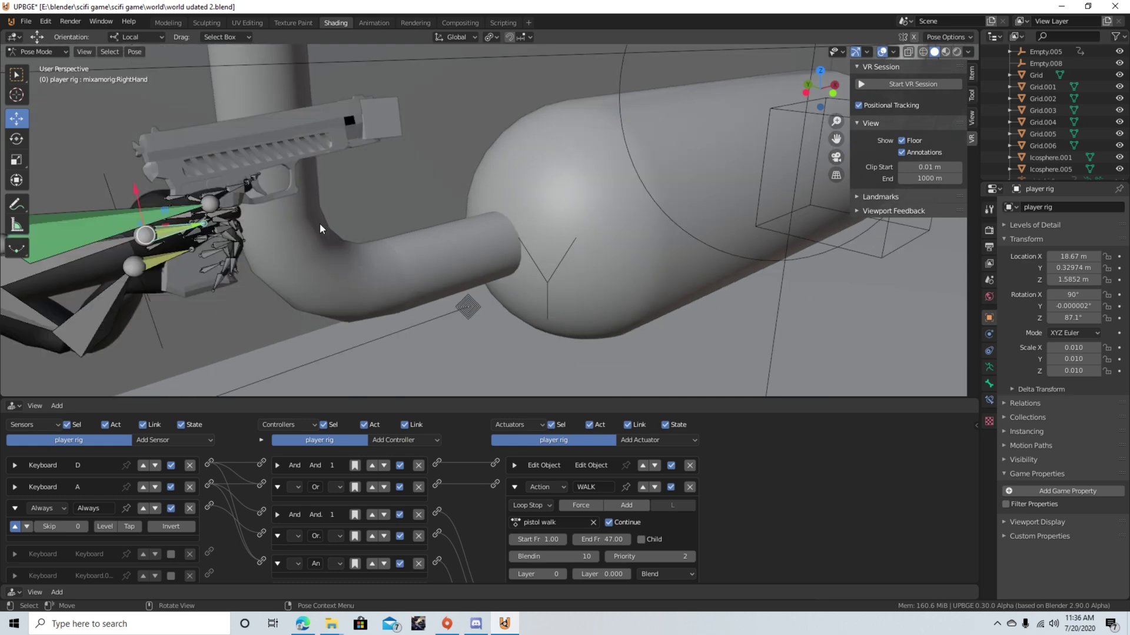
pyautogui.moveTo(320, 224)
pyautogui.mouseDown(button='middle')
pyautogui.moveTo(334, 228)
pyautogui.moveTo(338, 214)
pyautogui.mouseUp(button='middle')
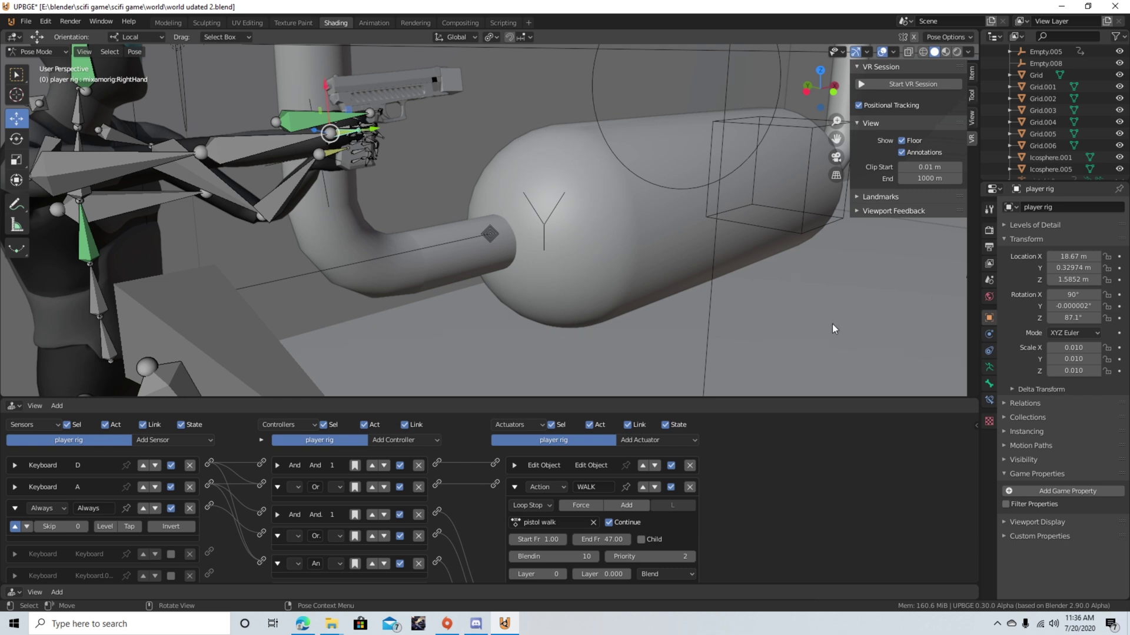
pyautogui.click(989, 400)
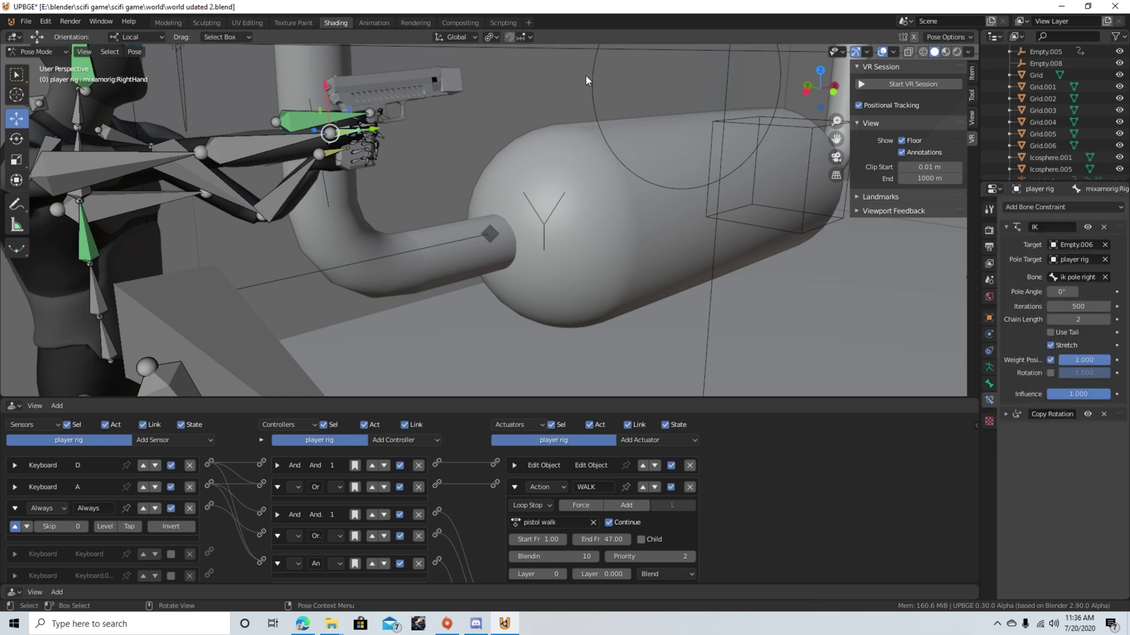
pyautogui.click(1006, 414)
# Select the ik right bone beside the gun hand and inspect its Track To constraint
pyautogui.moveTo(553, 304); pyautogui.dragTo(618, 276, button='middle')
pyautogui.click(580, 235)
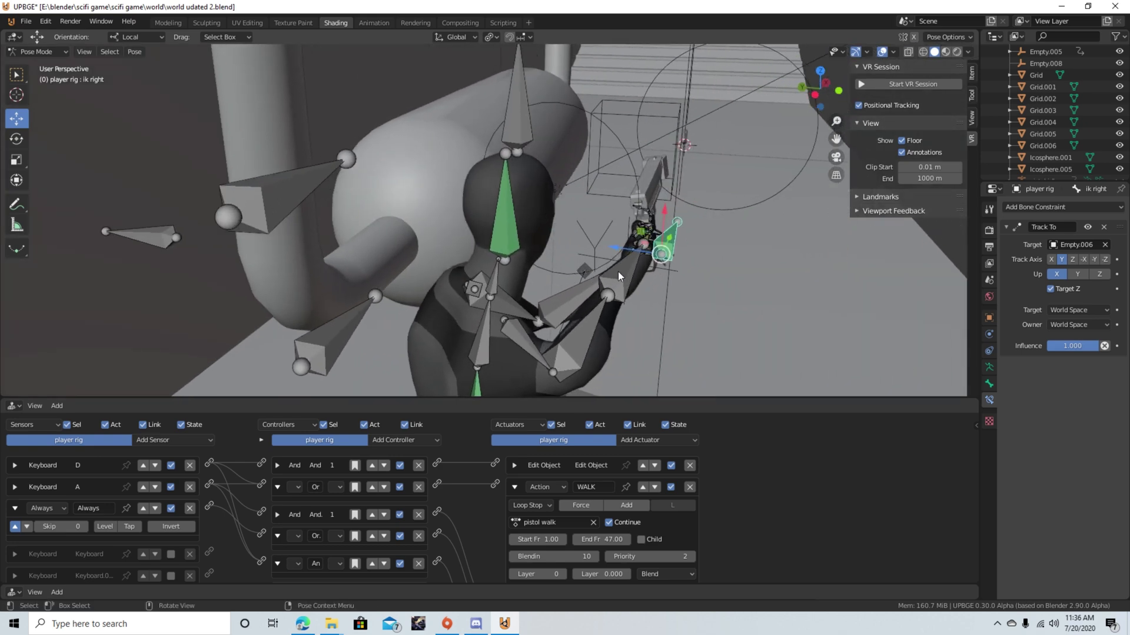
pyautogui.click(641, 234)
pyautogui.click(663, 237)
# Select the right-hand bone and toggle its Copy Rotation constraint off and back on to compare the gun's orientation
pyautogui.moveTo(711, 253); pyautogui.dragTo(355, 200, button='middle')
pyautogui.click(244, 180)
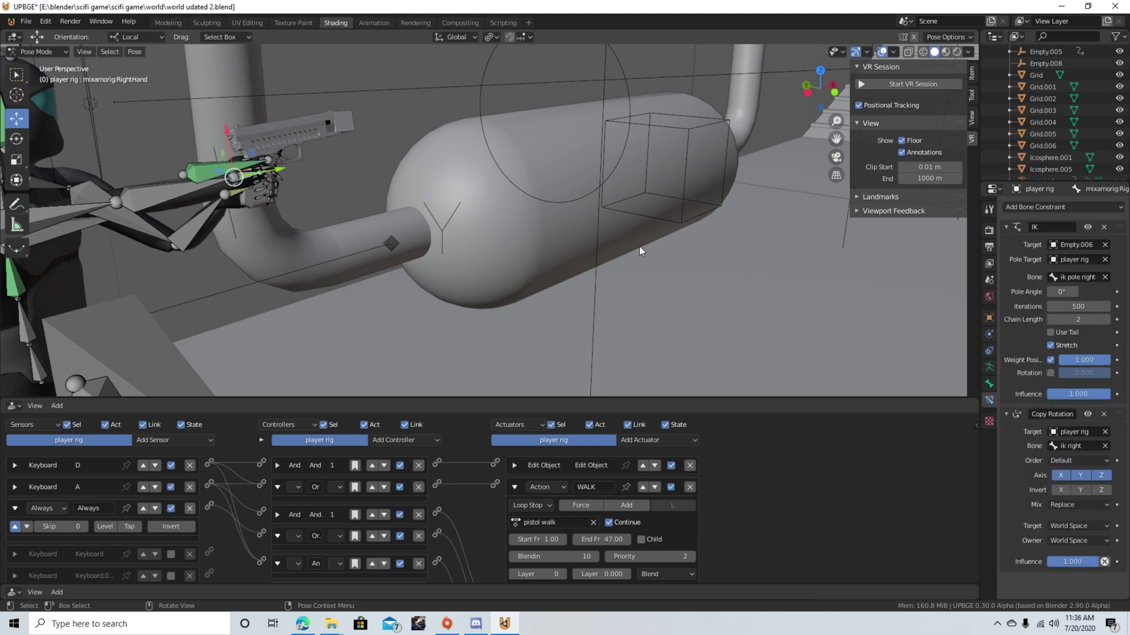
pyautogui.click(1086, 414)
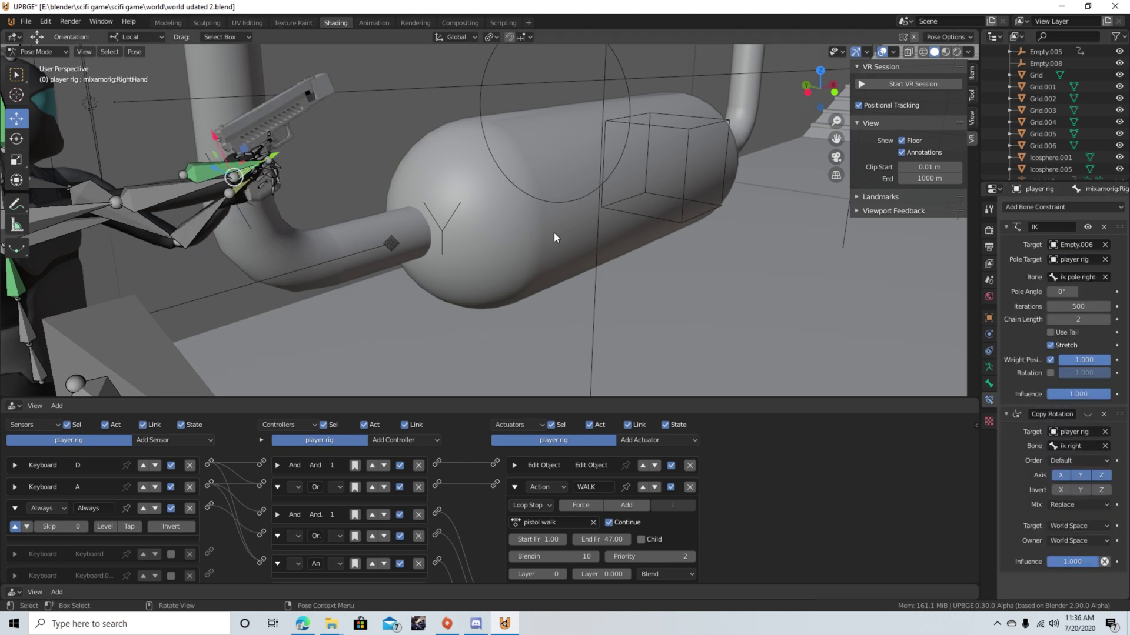
pyautogui.click(1087, 414)
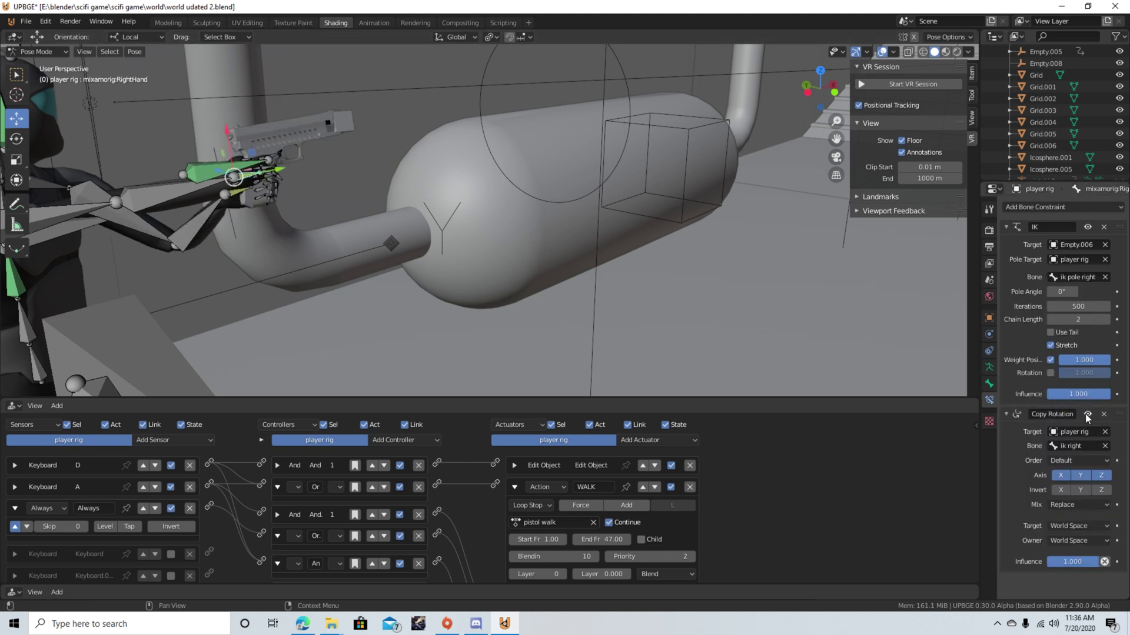
# Inspect the ik right bone's Track To constraint again and the left-hand bone's IK and Copy Rotation constraints
pyautogui.click(200, 173)
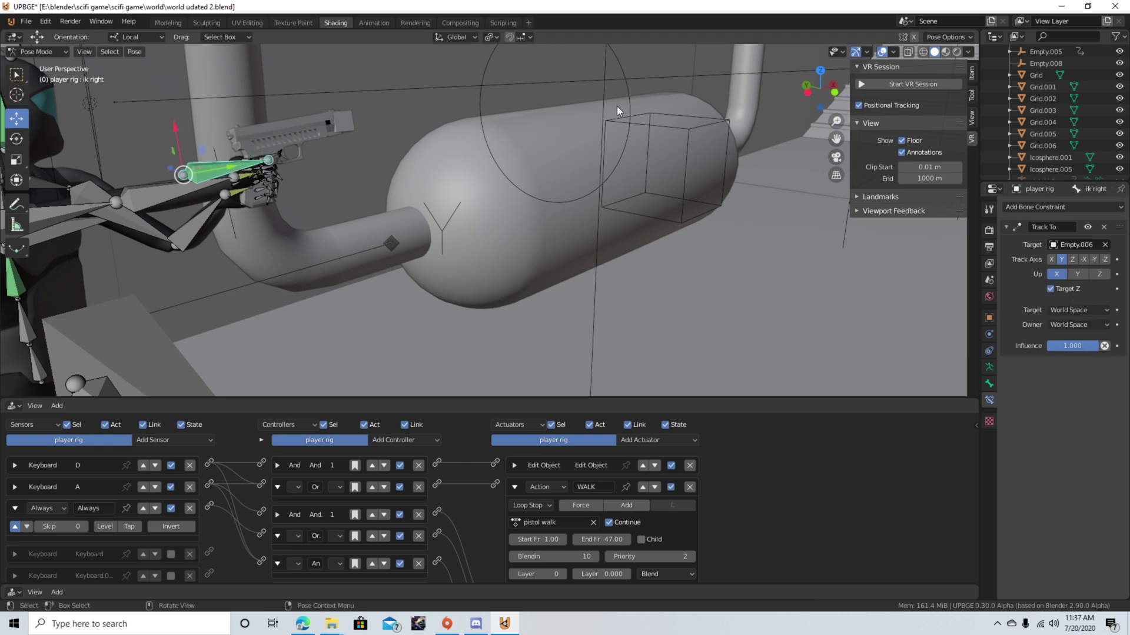
pyautogui.moveTo(306, 231); pyautogui.dragTo(600, 425, button='middle')
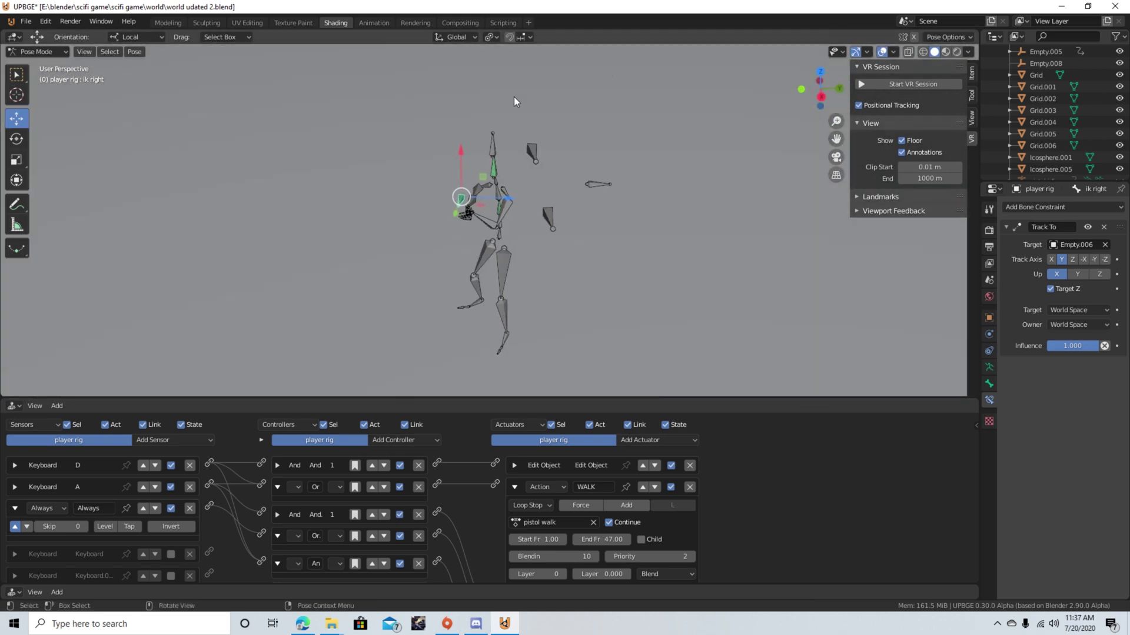
pyautogui.scroll(5, 514, 97)
pyautogui.moveTo(474, 175); pyautogui.dragTo(365, 177, button='middle')
pyautogui.click(867, 311)
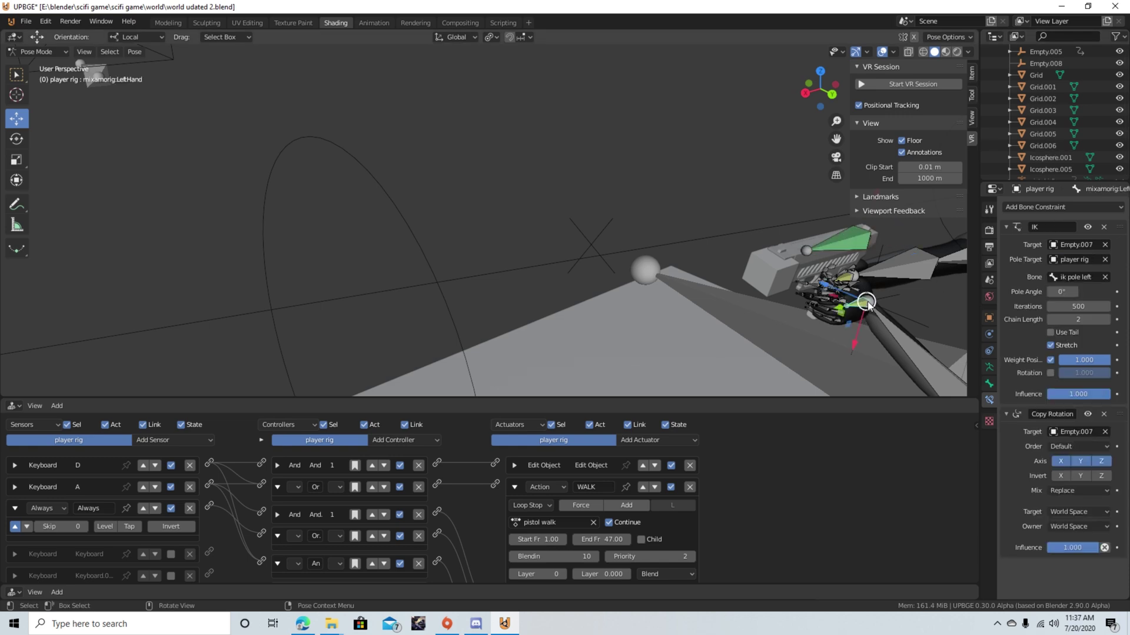
pyautogui.moveTo(865, 309); pyautogui.dragTo(692, 144, button='middle')
pyautogui.scroll(5, 498, 189)
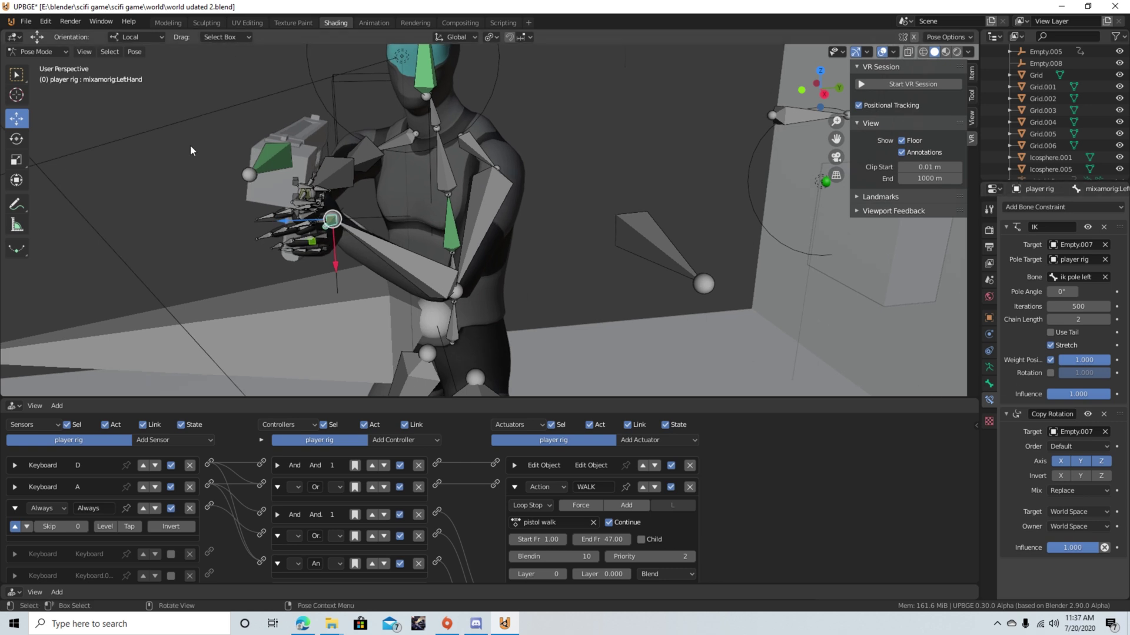
# Switch to Object Mode and try moving the left-hand target Empty.007 away from the gun to test the arm
pyautogui.click(42, 52)
pyautogui.click(36, 65)
pyautogui.click(388, 219)
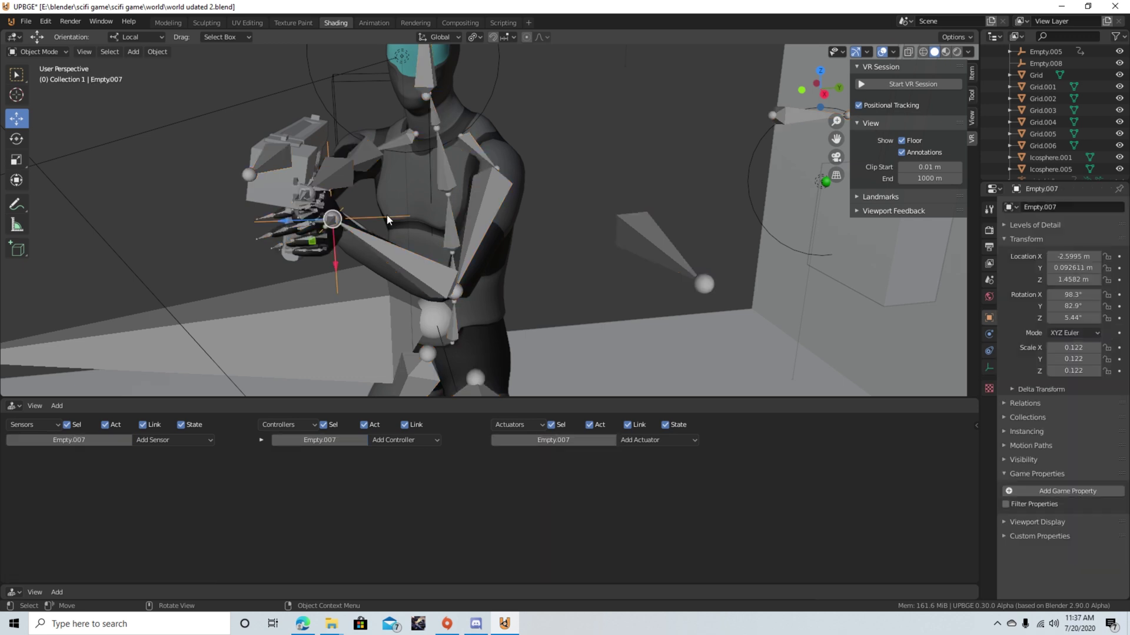
pyautogui.press('g')
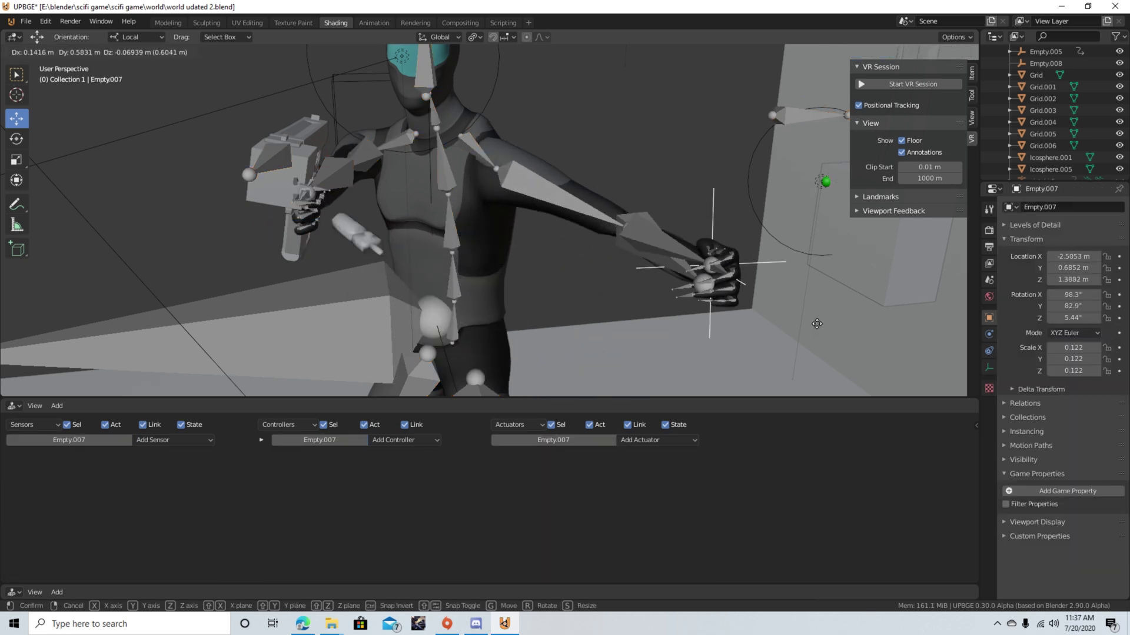
pyautogui.click(380, 210)
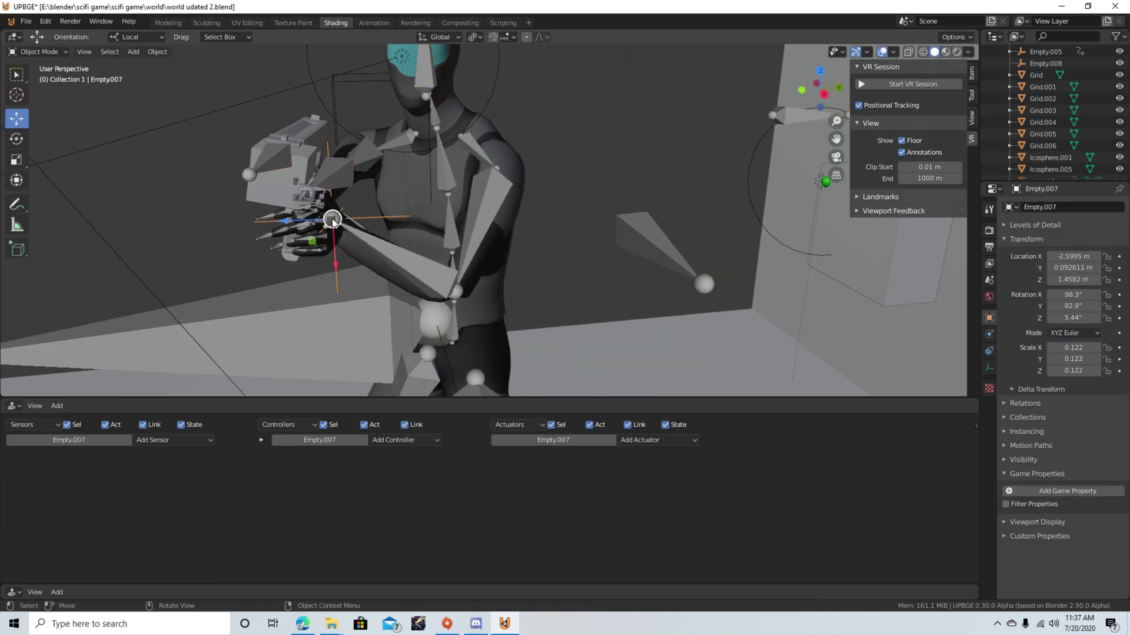
# Try shifting Empty.007 forward along the gun to test how the left hand follows it
pyautogui.scroll(3, 282, 206)
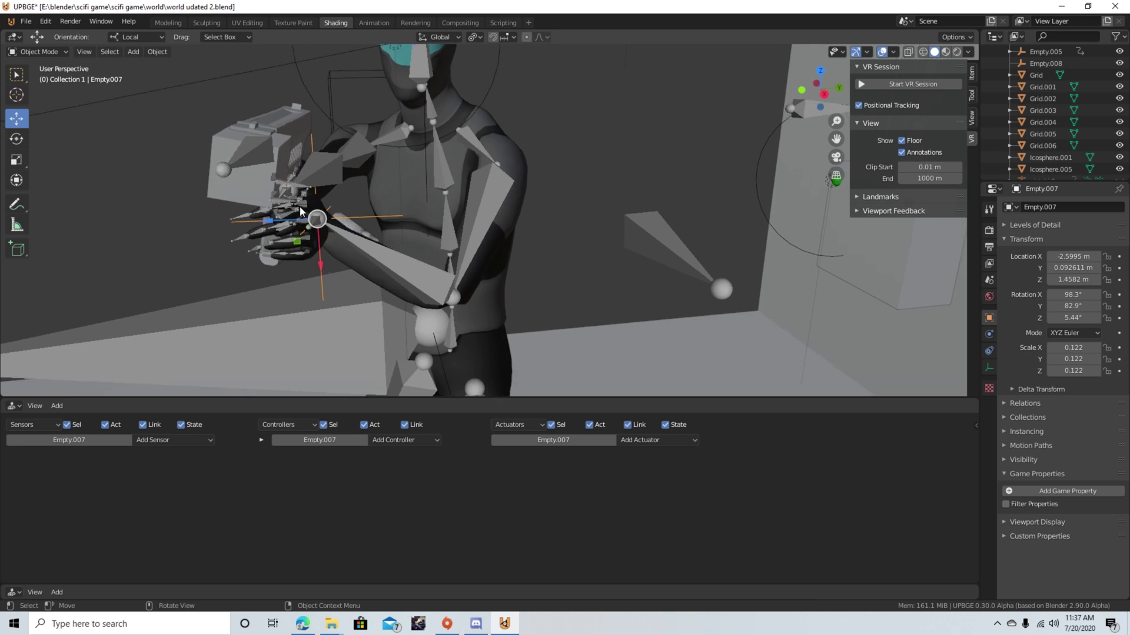
pyautogui.scroll(-4, 320, 212)
pyautogui.moveTo(331, 217); pyautogui.dragTo(788, 203, button='middle')
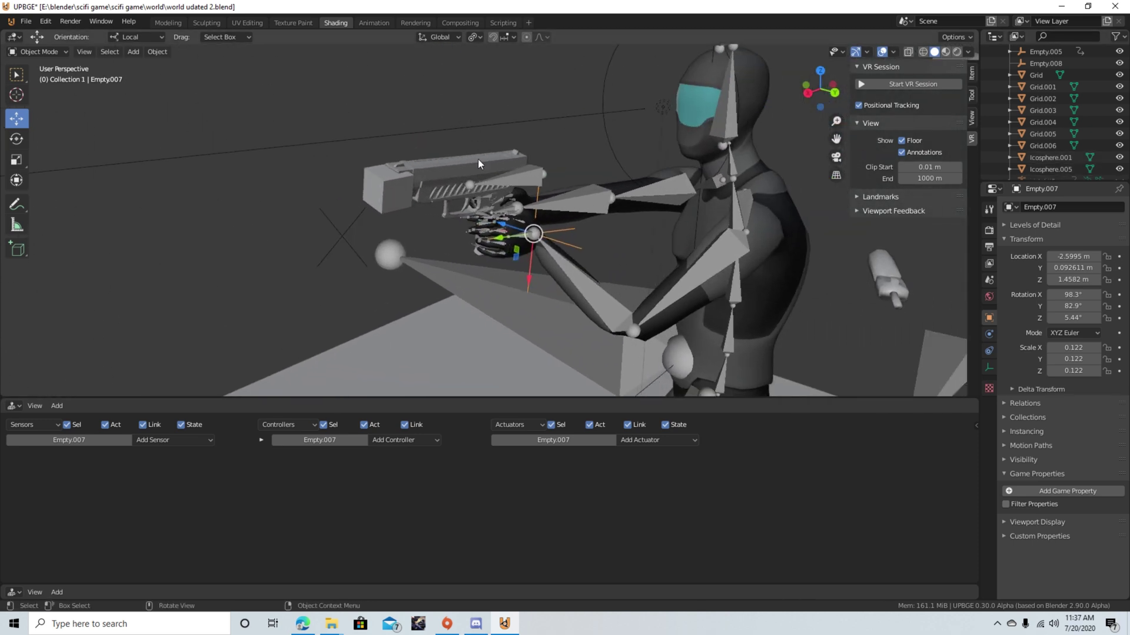
pyautogui.scroll(4, 479, 158)
pyautogui.press('g')
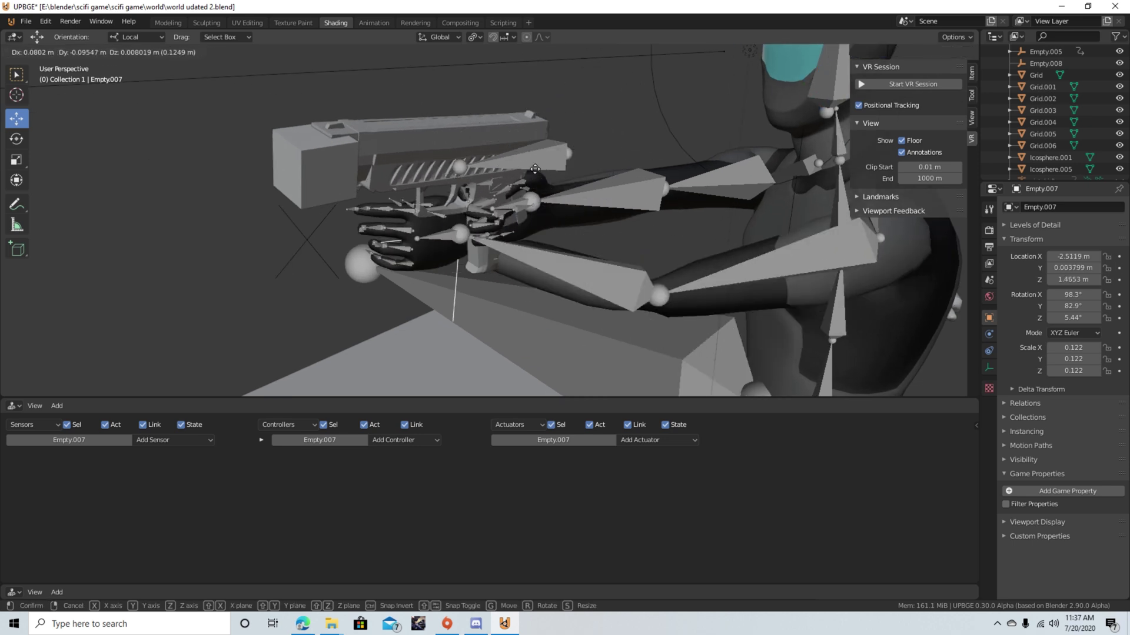
pyautogui.click(537, 213)
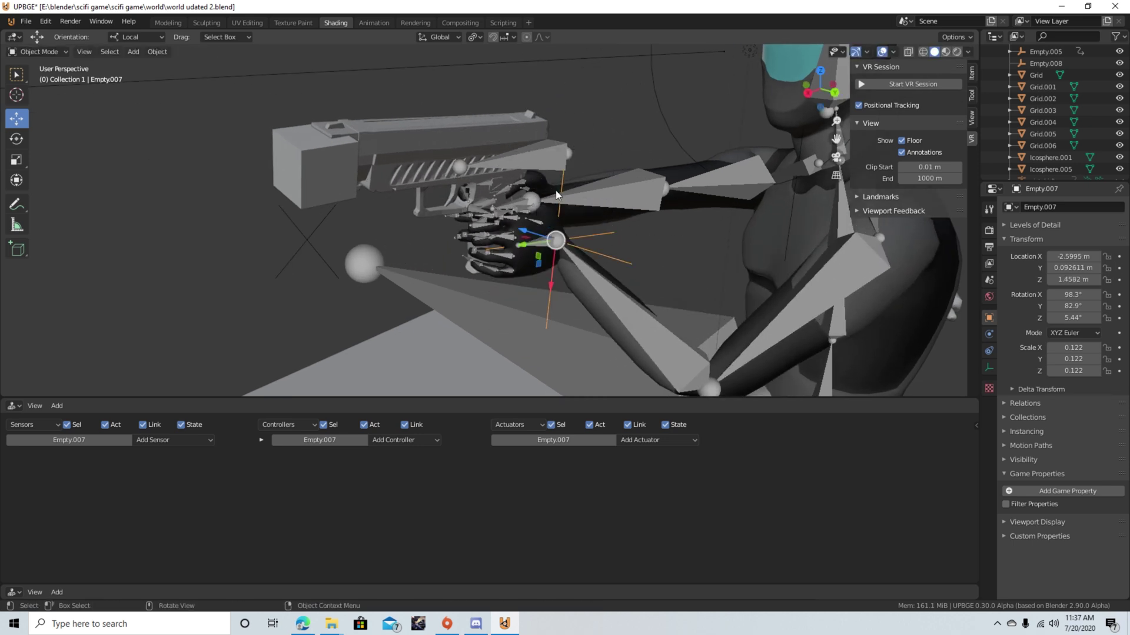
# Select the Gun object and the left-hand target Empty.007 in turn to examine how they sit together
pyautogui.click(487, 136)
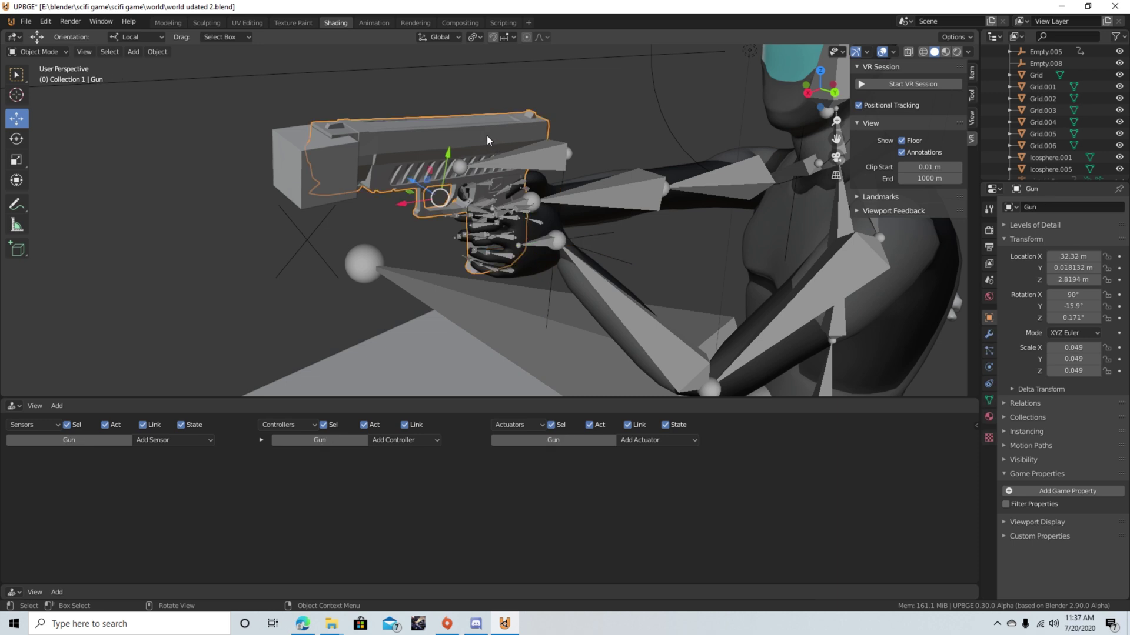
pyautogui.click(563, 178)
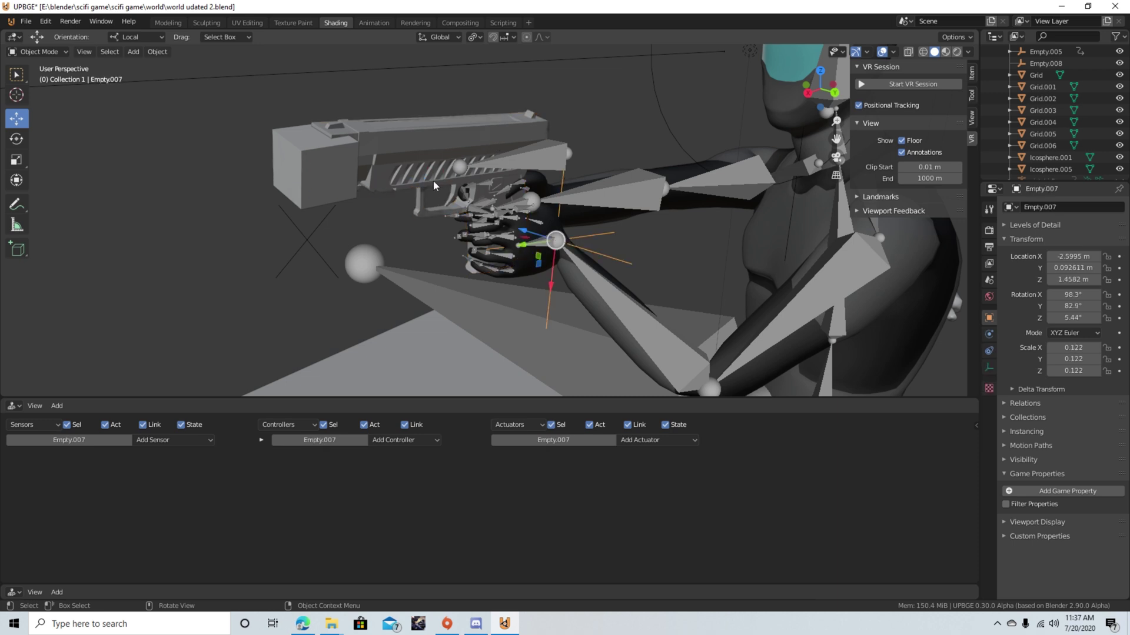
pyautogui.moveTo(433, 185); pyautogui.dragTo(606, 206, button='middle')
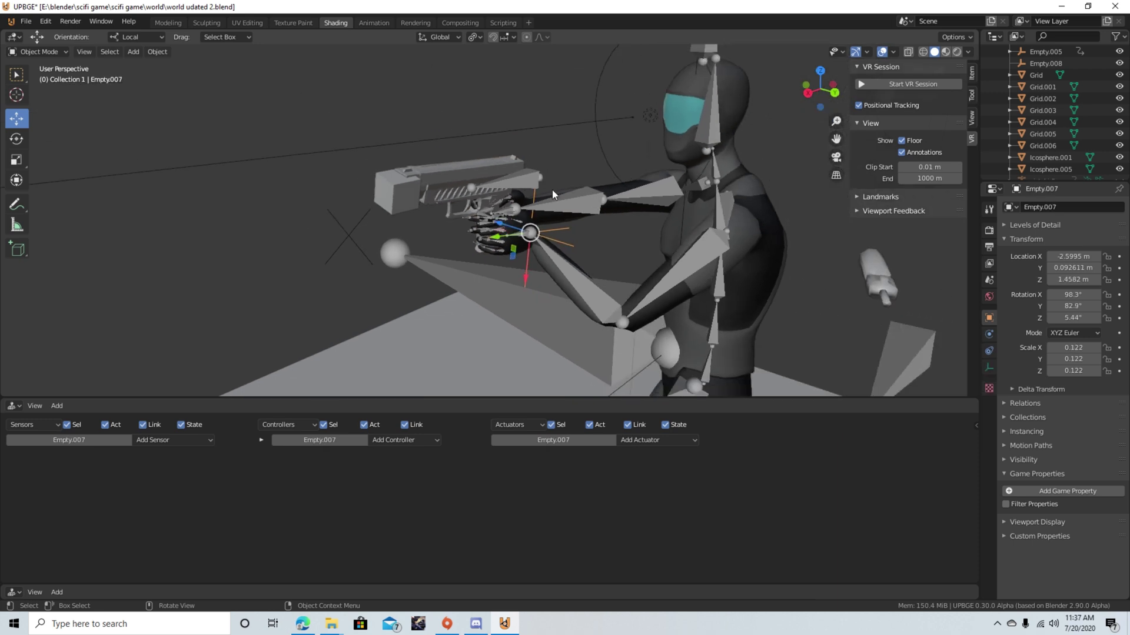
pyautogui.scroll(4, 537, 240)
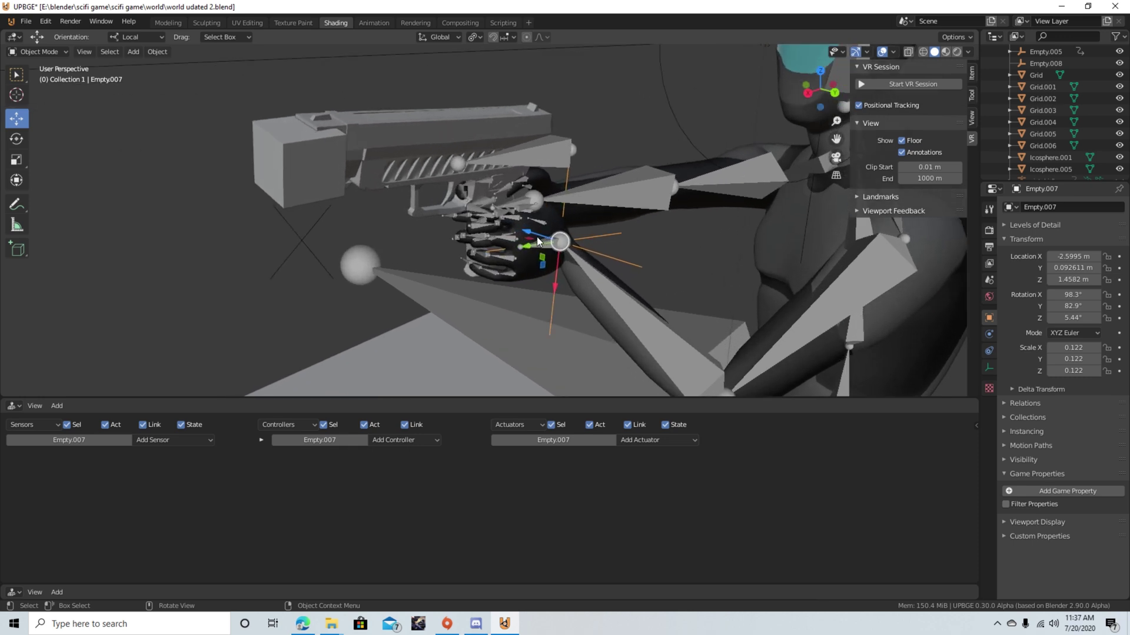
# Select the player rig armature through its hand bones and return it to Pose Mode
pyautogui.click(543, 245)
pyautogui.click(566, 240)
pyautogui.click(538, 244)
pyautogui.moveTo(760, 168); pyautogui.dragTo(774, 167, button='middle')
pyautogui.scroll(-1, 410, 131)
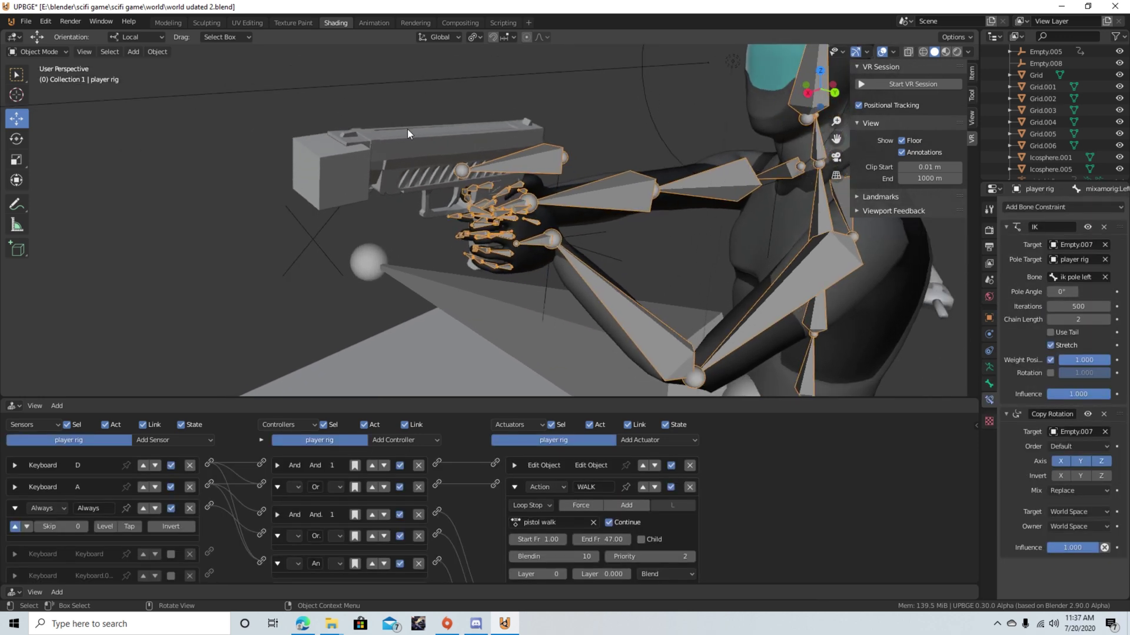
pyautogui.click(38, 52)
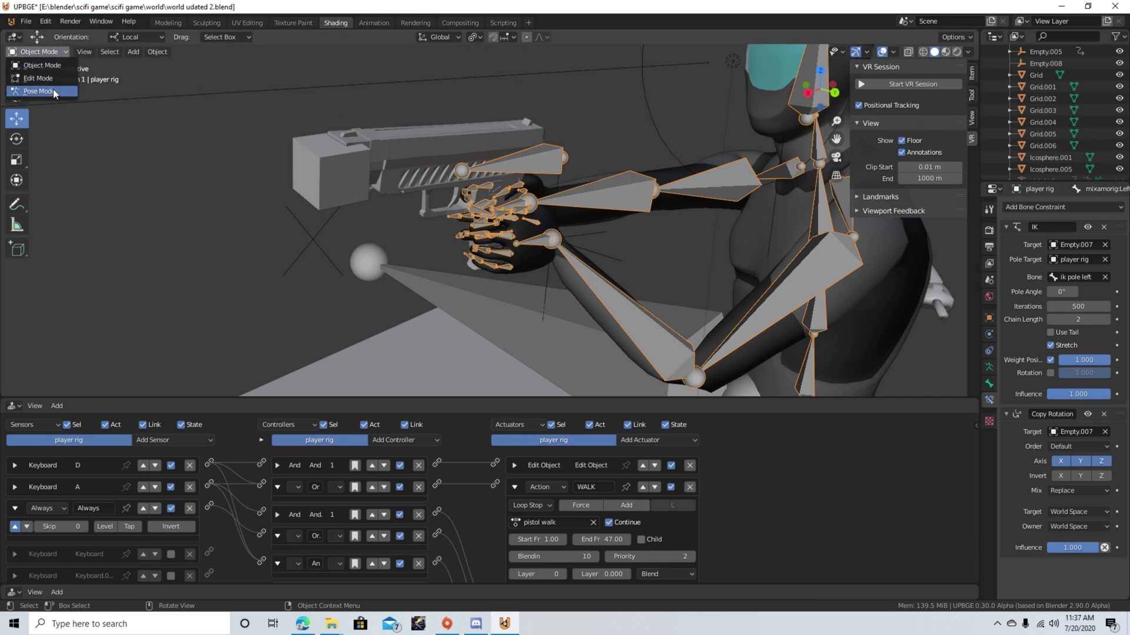
pyautogui.click(38, 91)
# Select the head bone and inspect its Track To constraint and the character's overall aiming pose
pyautogui.moveTo(572, 111); pyautogui.dragTo(708, 116, button='middle')
pyautogui.click(721, 111)
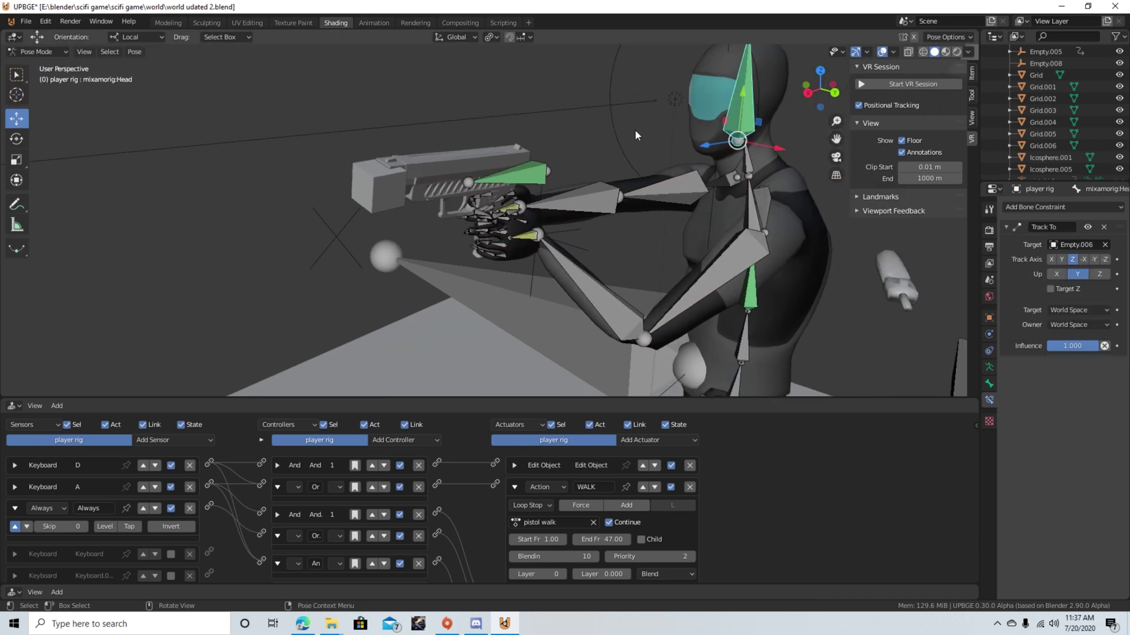
pyautogui.moveTo(634, 129)
pyautogui.mouseDown(button='middle')
pyautogui.moveTo(746, 132)
pyautogui.moveTo(637, 146)
pyautogui.mouseUp(button='middle')
pyautogui.scroll(-6, 636, 147)
pyautogui.keyDown('shift'); pyautogui.moveTo(558, 188); pyautogui.dragTo(606, 126, button='middle'); pyautogui.keyUp('shift')
pyautogui.scroll(4, 539, 142)
pyautogui.scroll(-4, 509, 125)
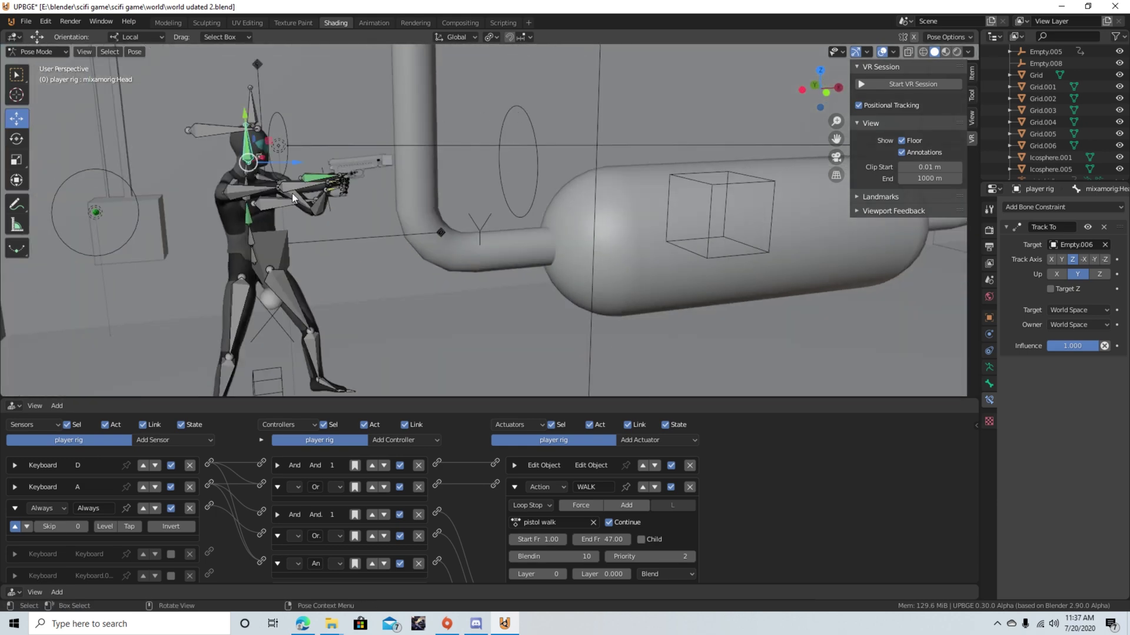
# Inspect the Track To constraint of the mixamorig:Spine1 bone and return the player rig to Object Mode
pyautogui.click(247, 213)
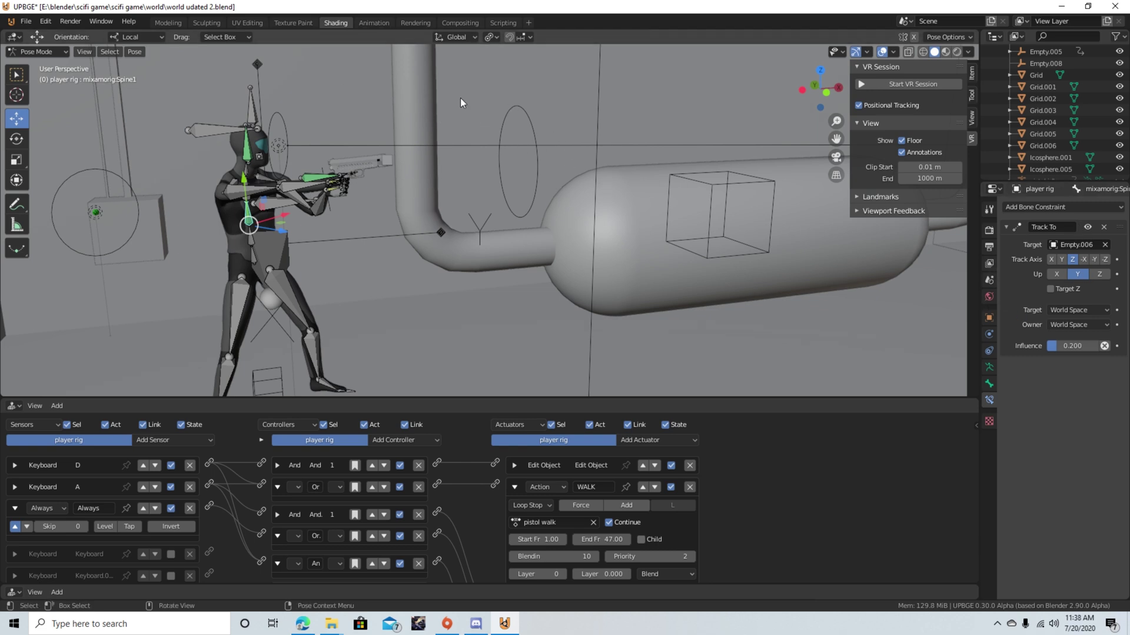
pyautogui.click(37, 52)
pyautogui.click(35, 65)
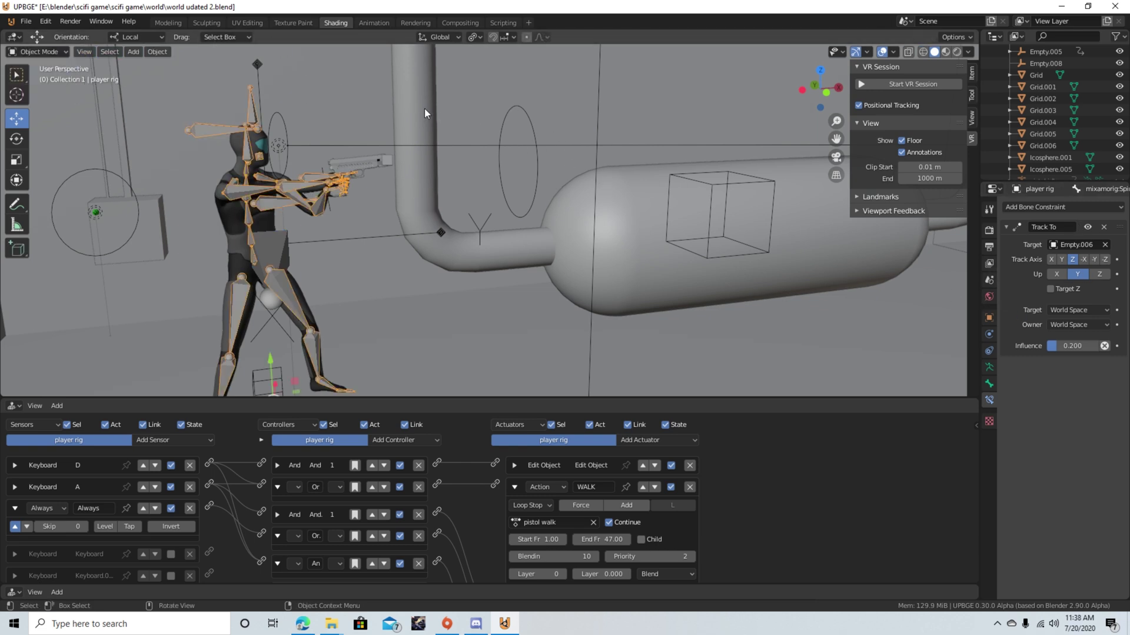
# Make the player capsule visible again and give the game a brief test run from the camera view
pyautogui.scroll(5, 1081, 101)
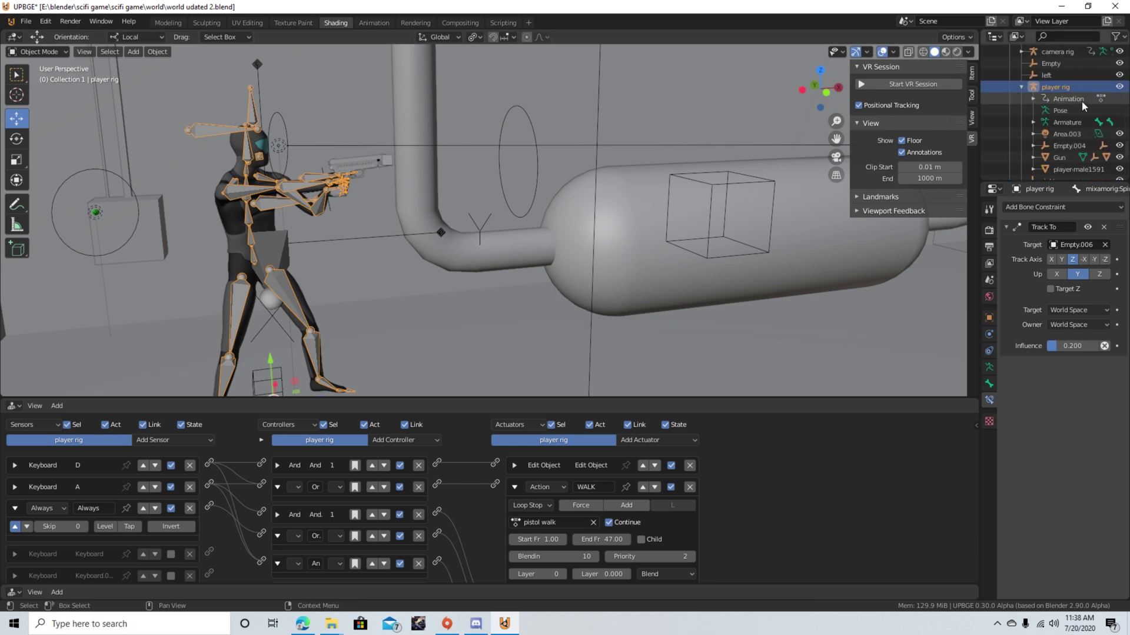
pyautogui.scroll(3, 1085, 101)
pyautogui.click(1119, 87)
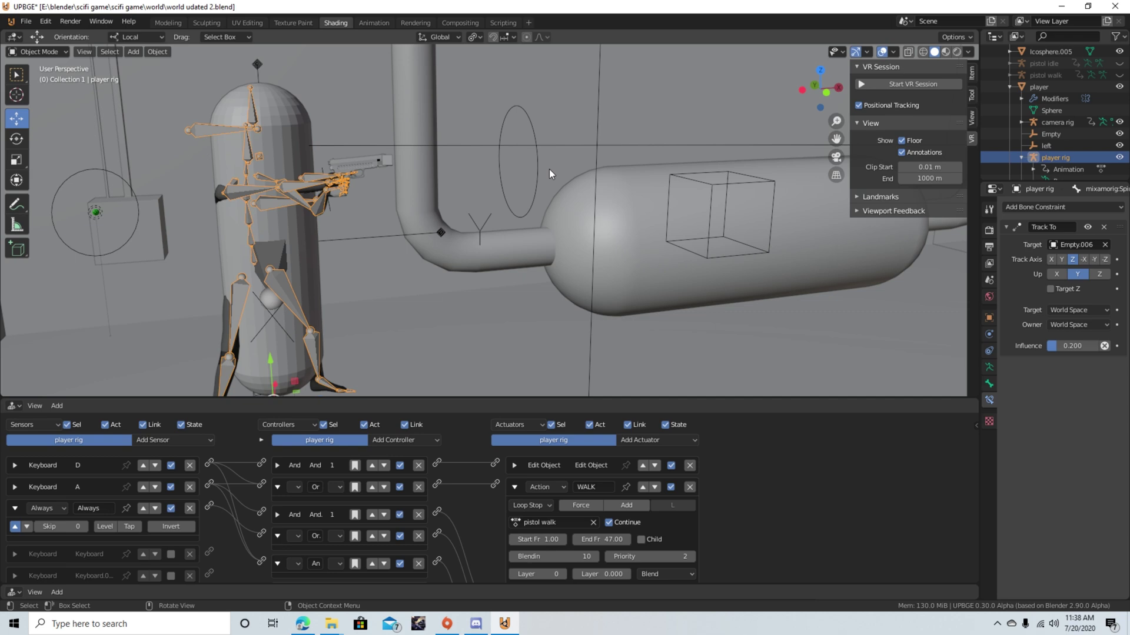
pyautogui.press('KP_0')
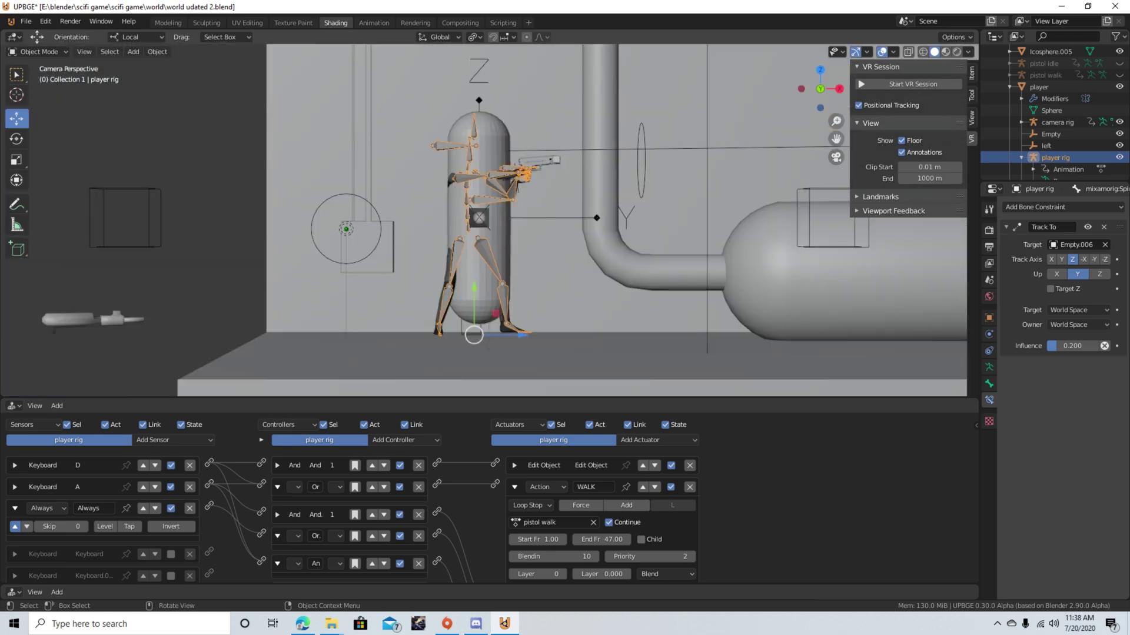
pyautogui.press('p')
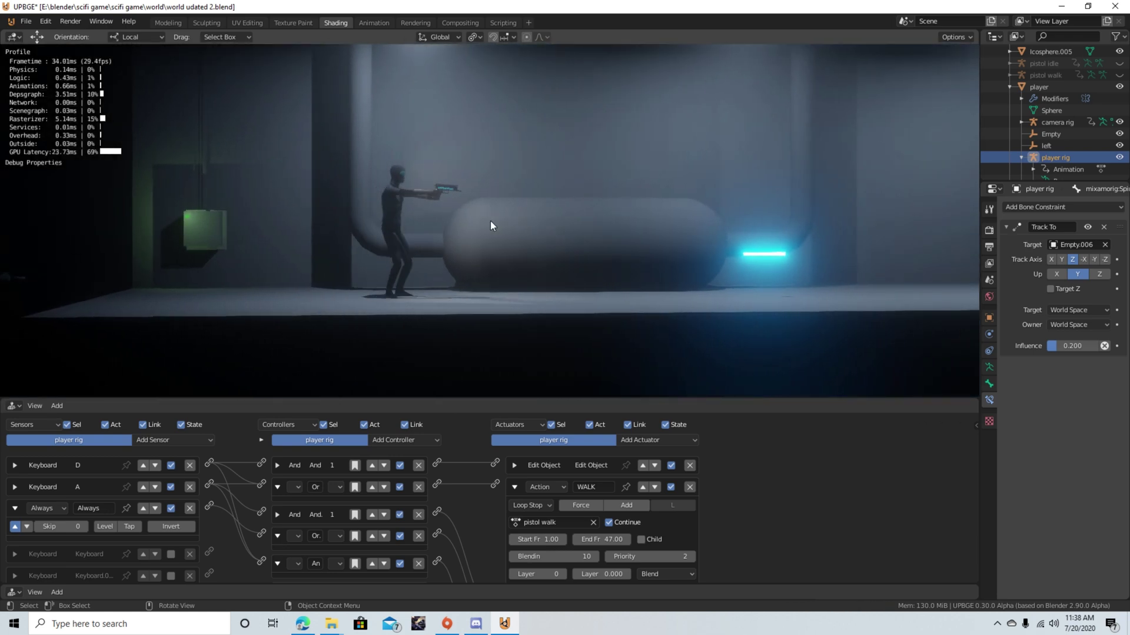
pyautogui.press('Escape')
# Select the player cam and disable its Sound actuator
pyautogui.scroll(-5, 707, 285)
pyautogui.click(687, 252)
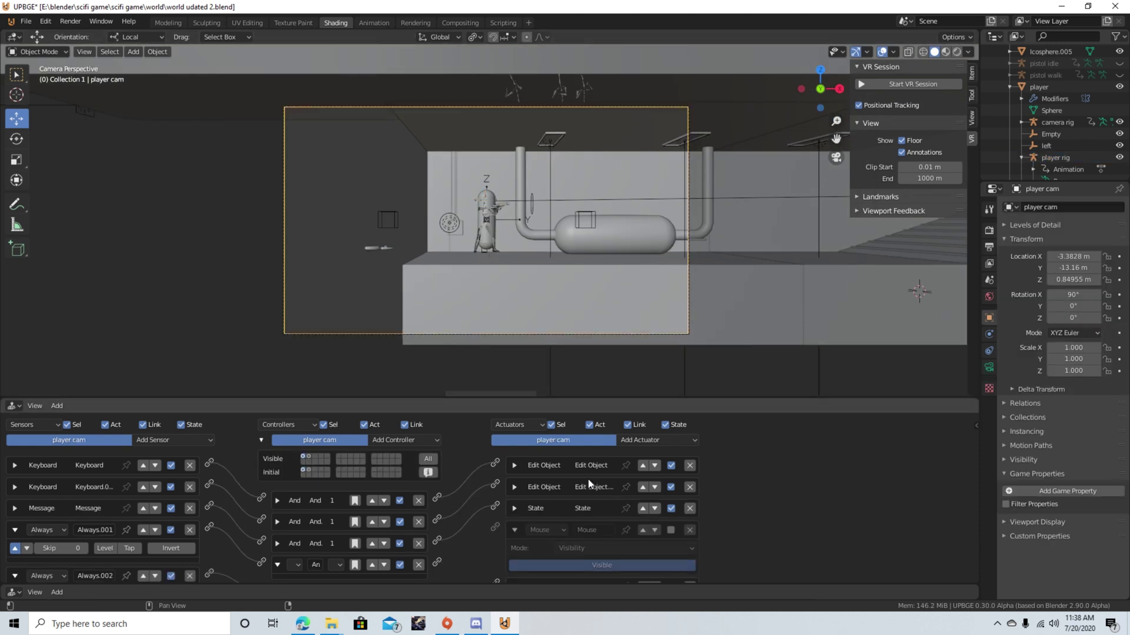
pyautogui.scroll(-2, 590, 483)
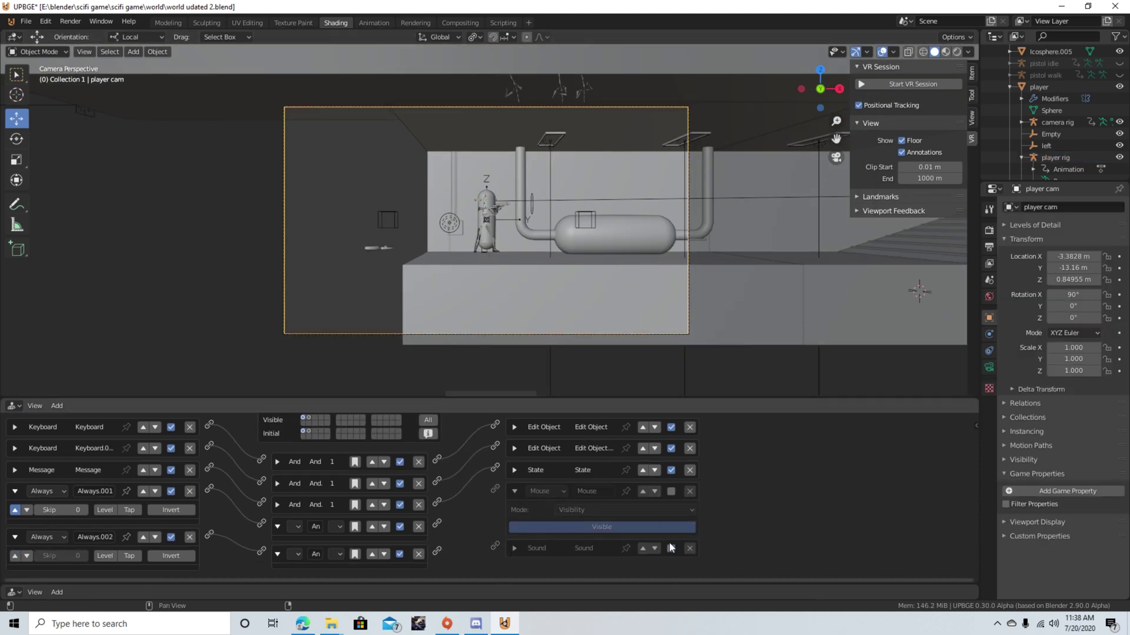
pyautogui.scroll(3, 628, 332)
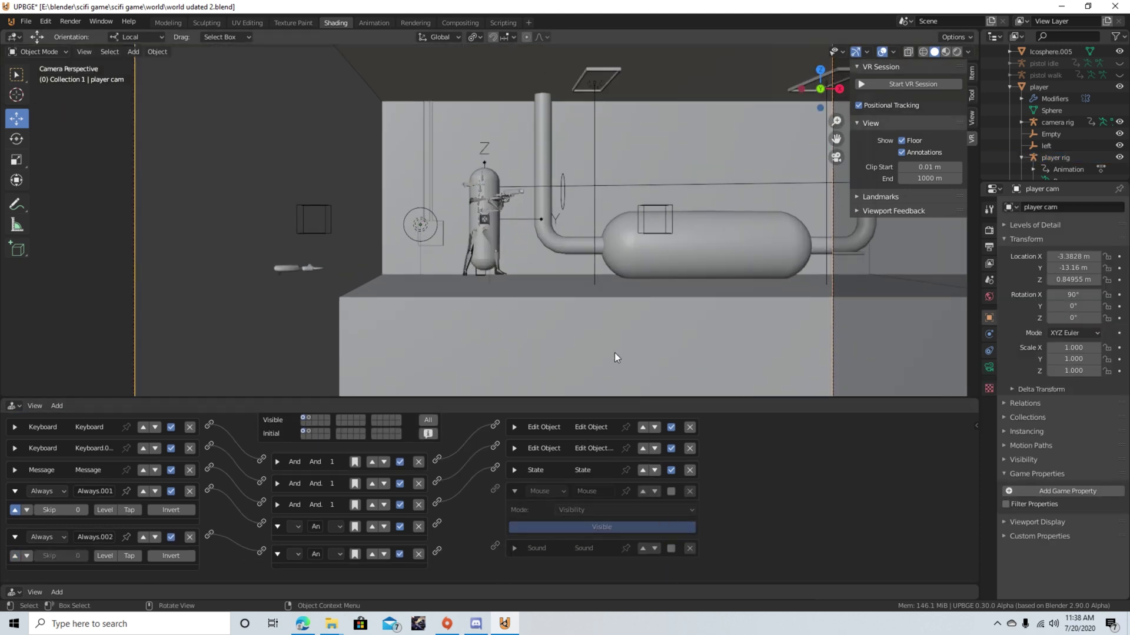
# Run the game and walk the character to the right to test the aiming, ending the run when done
pyautogui.press('p')
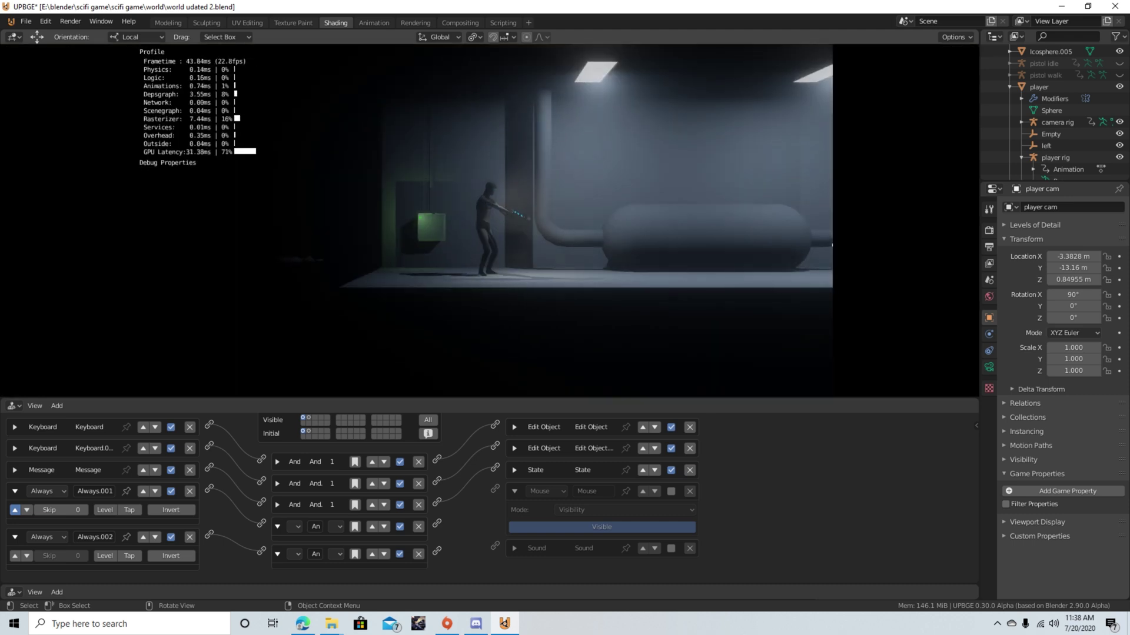
pyautogui.press('d')
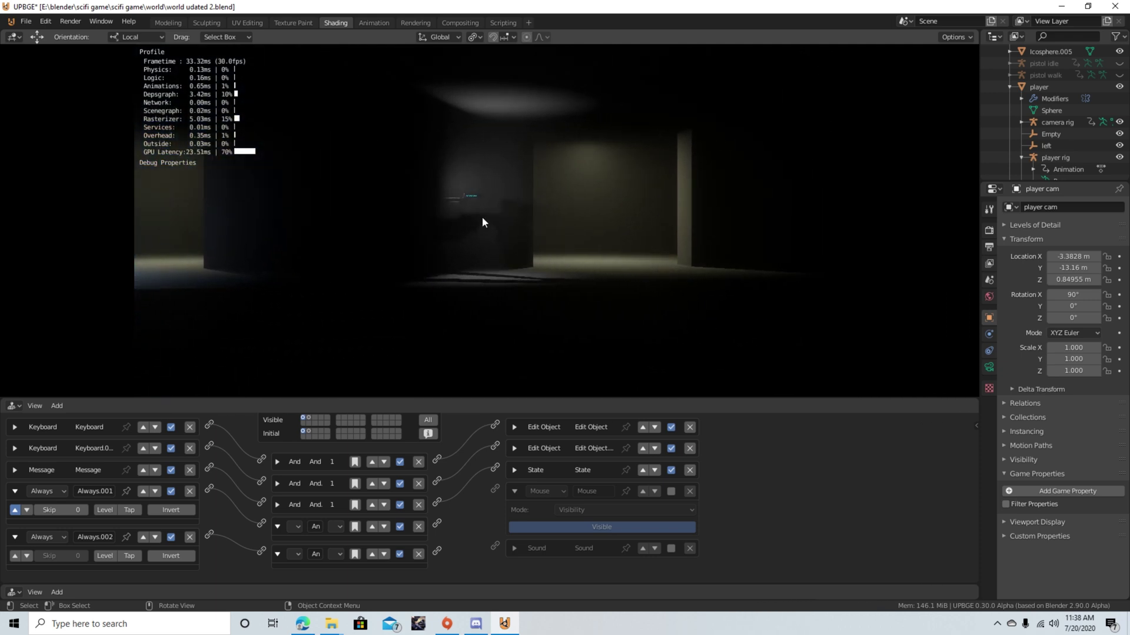
pyautogui.press('Escape')
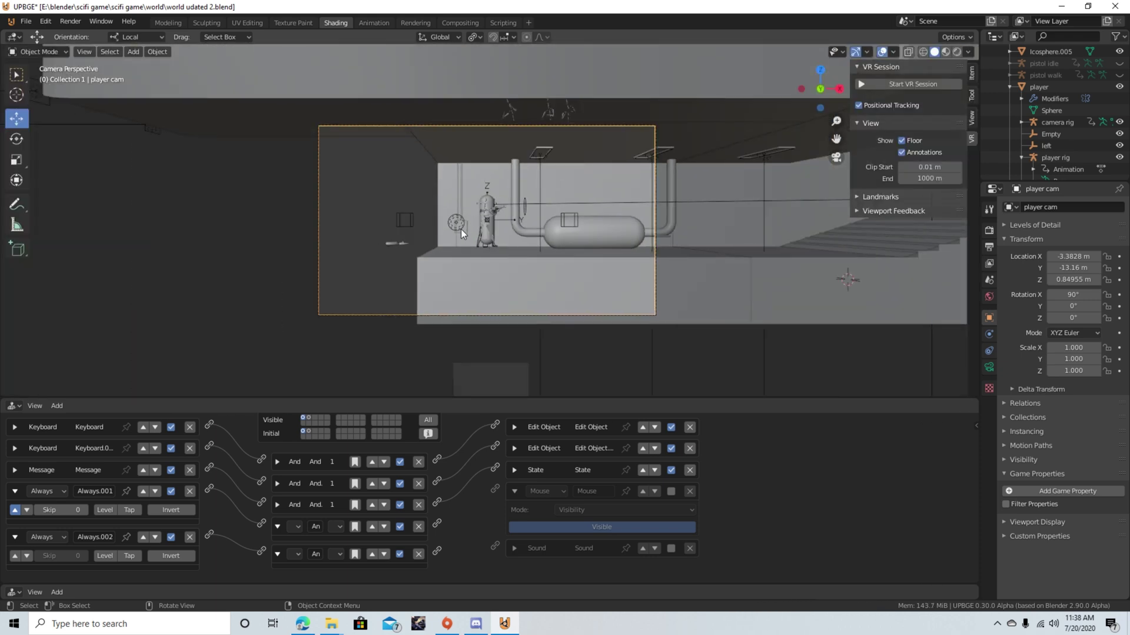
# Select the left empty and the player cam in turn to examine the camera's tracking setup
pyautogui.scroll(3, 461, 228)
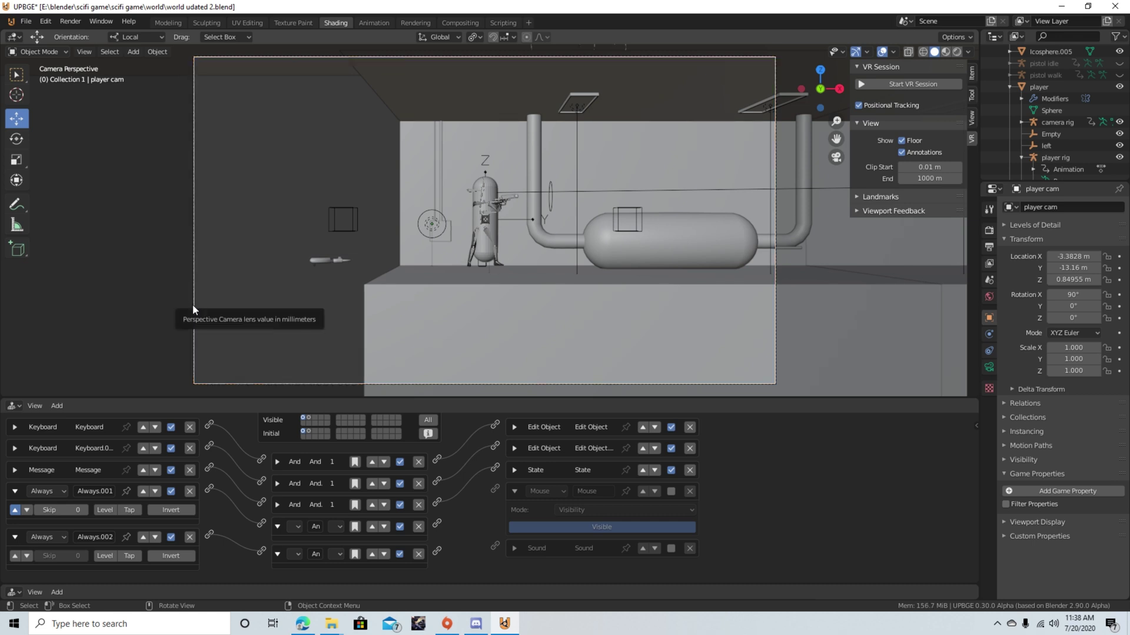
pyautogui.scroll(2, 288, 432)
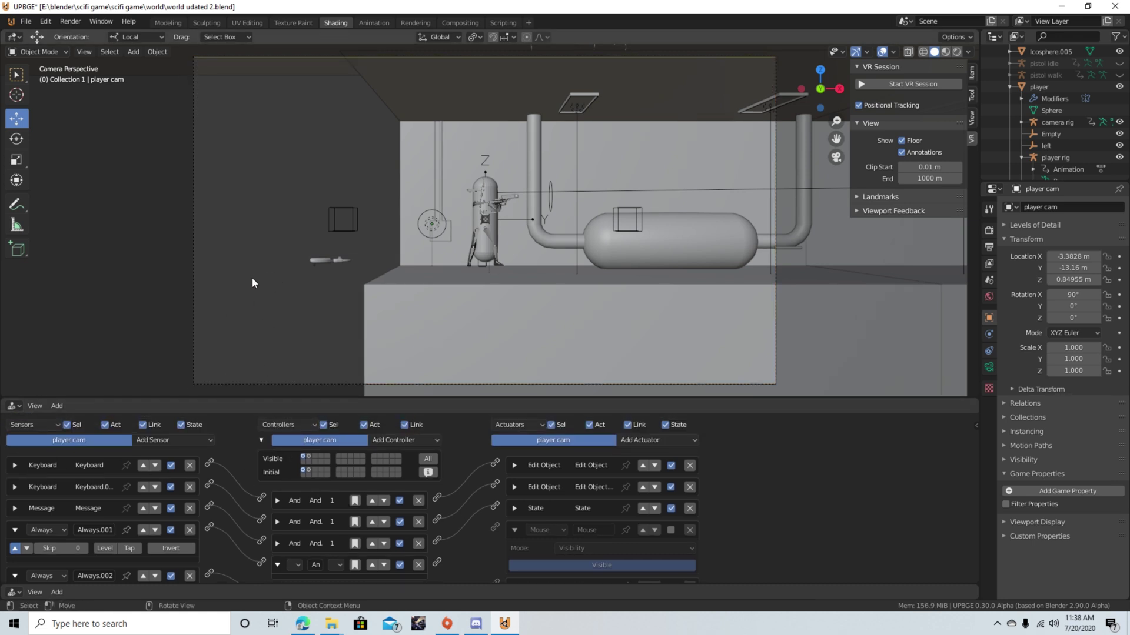
pyautogui.click(241, 332)
pyautogui.click(478, 232)
pyautogui.click(336, 221)
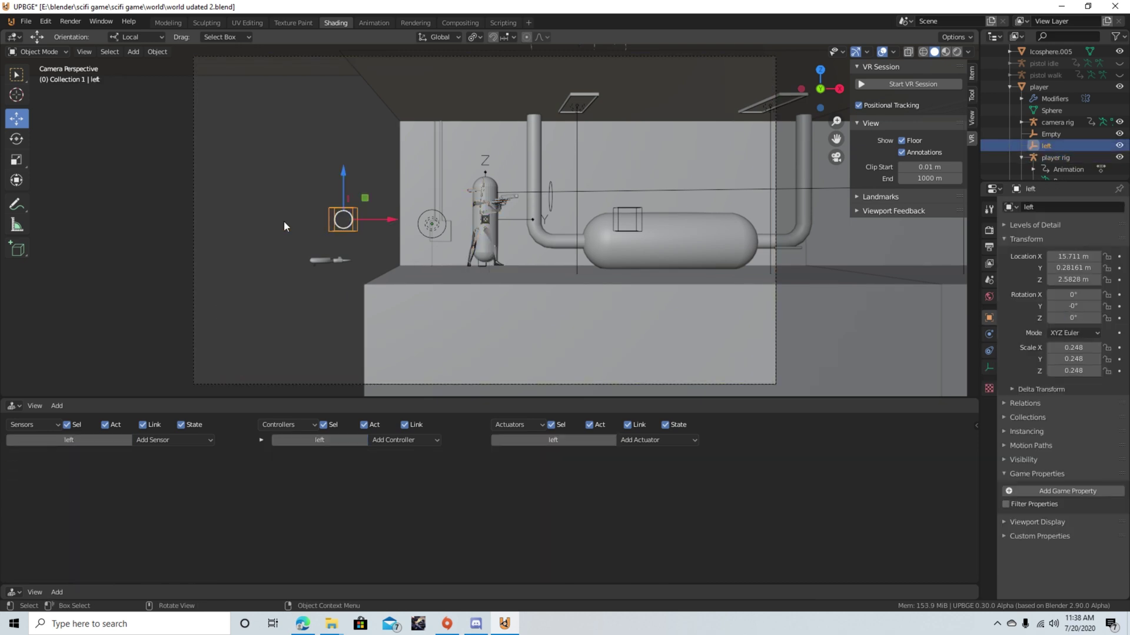
pyautogui.click(276, 220)
pyautogui.click(195, 218)
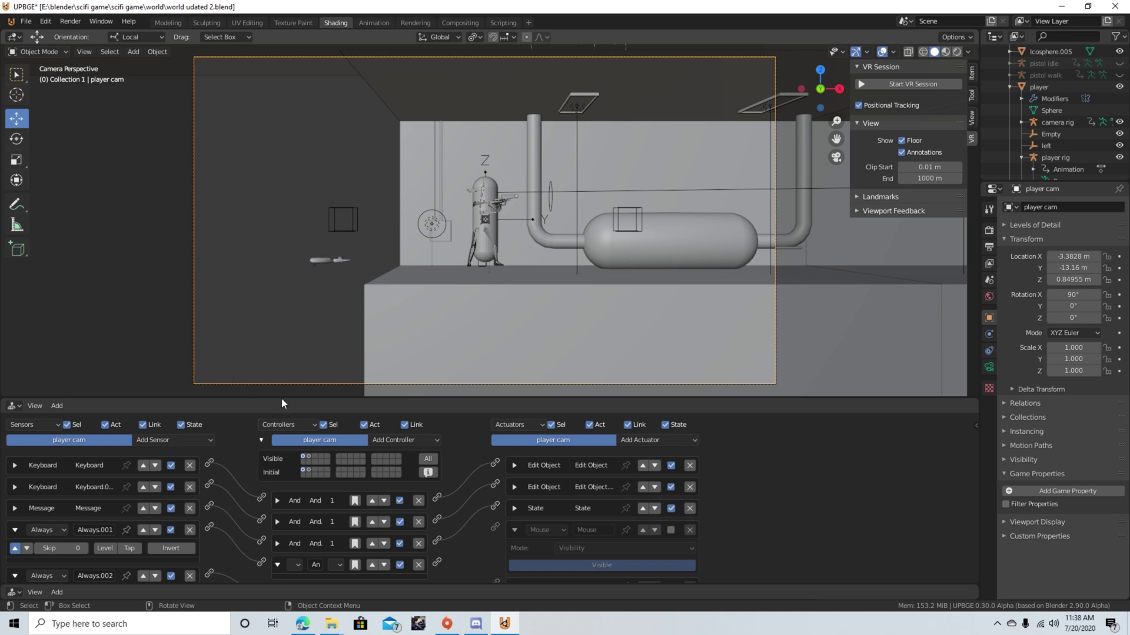
# Enable the player cam's Sound actuator and collapse its expanded Always sensors and controllers in an enlarged logic editor
pyautogui.moveTo(286, 398); pyautogui.dragTo(298, 260)
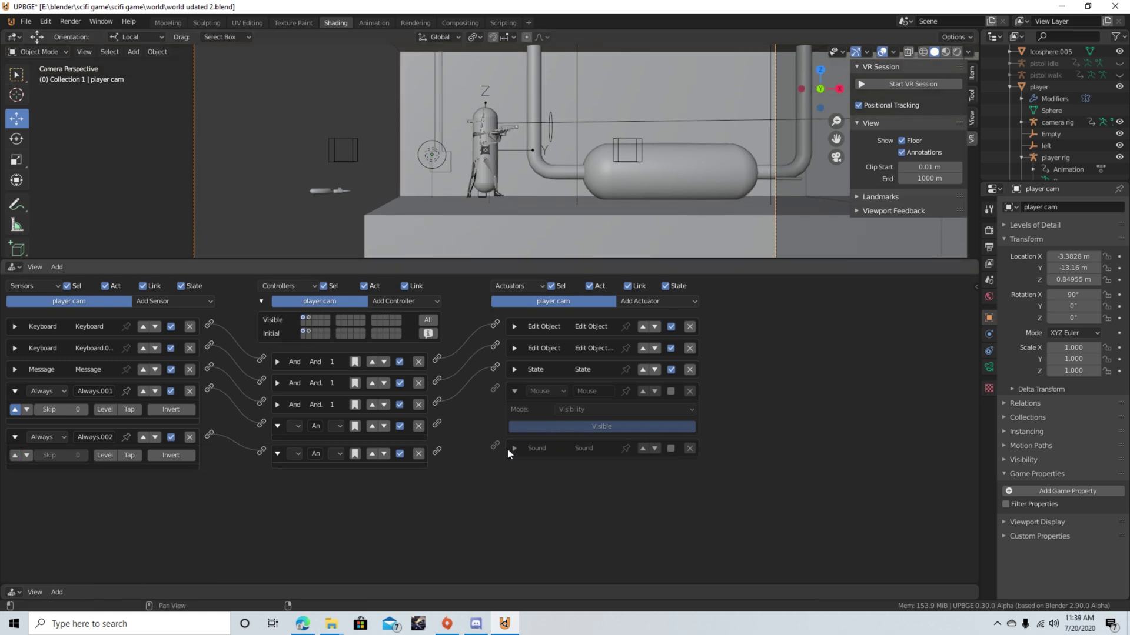
pyautogui.click(670, 448)
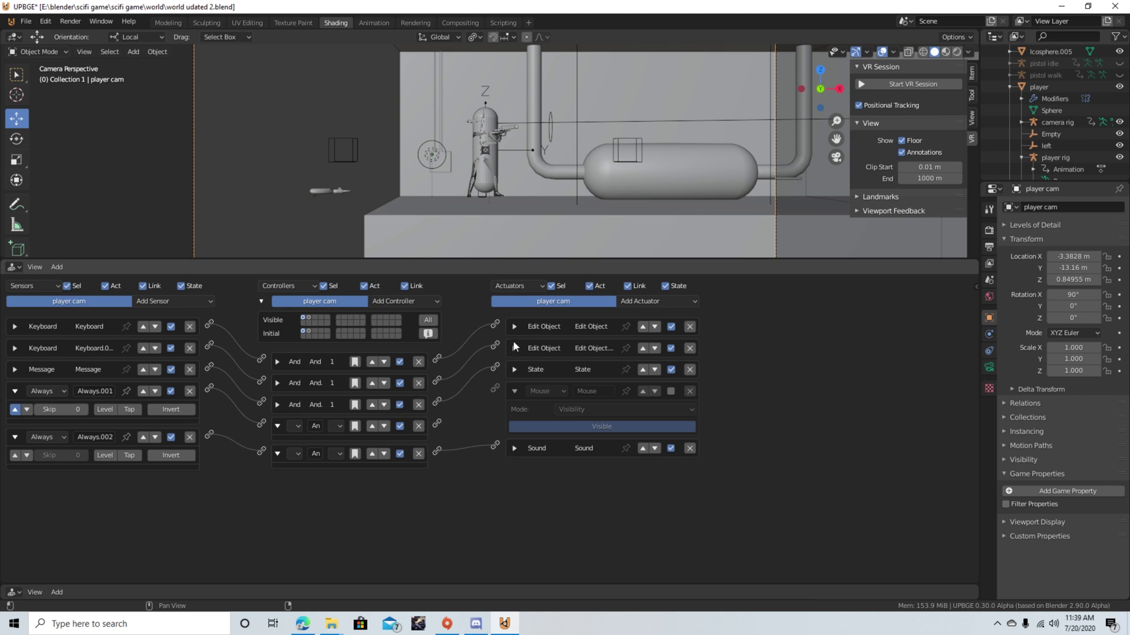
pyautogui.click(15, 327)
pyautogui.click(14, 327)
pyautogui.click(15, 391)
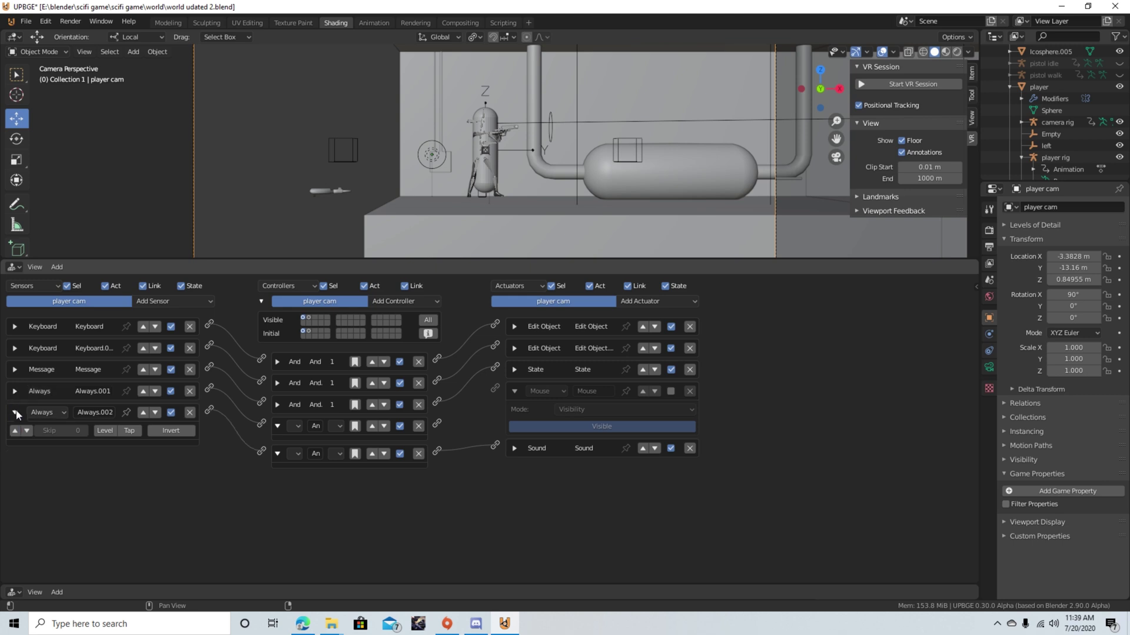
pyautogui.click(15, 412)
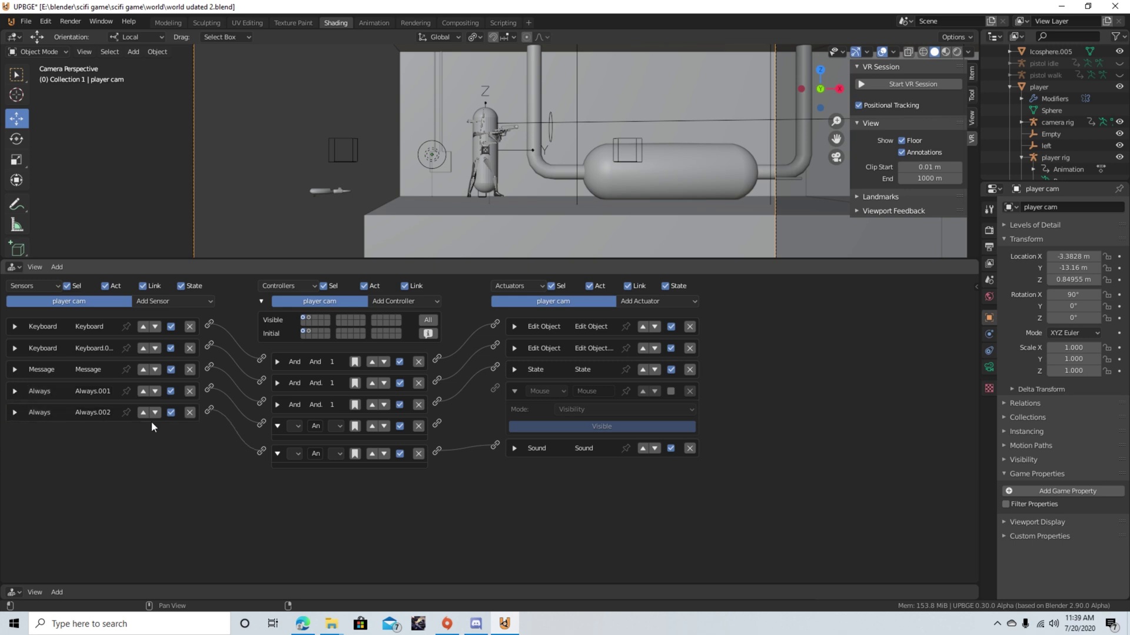
pyautogui.click(277, 449)
pyautogui.click(513, 448)
pyautogui.click(513, 448)
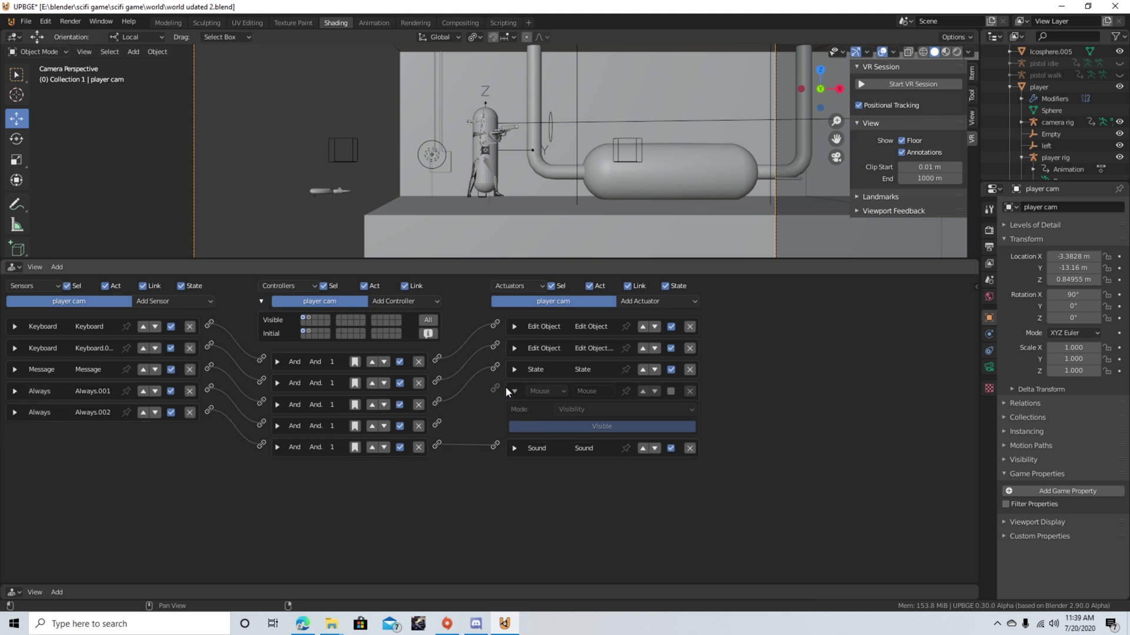
# Rename the player cam's keyboard sensor for the A key to A and collapse it
pyautogui.click(14, 326)
pyautogui.click(95, 326)
pyautogui.write('A')
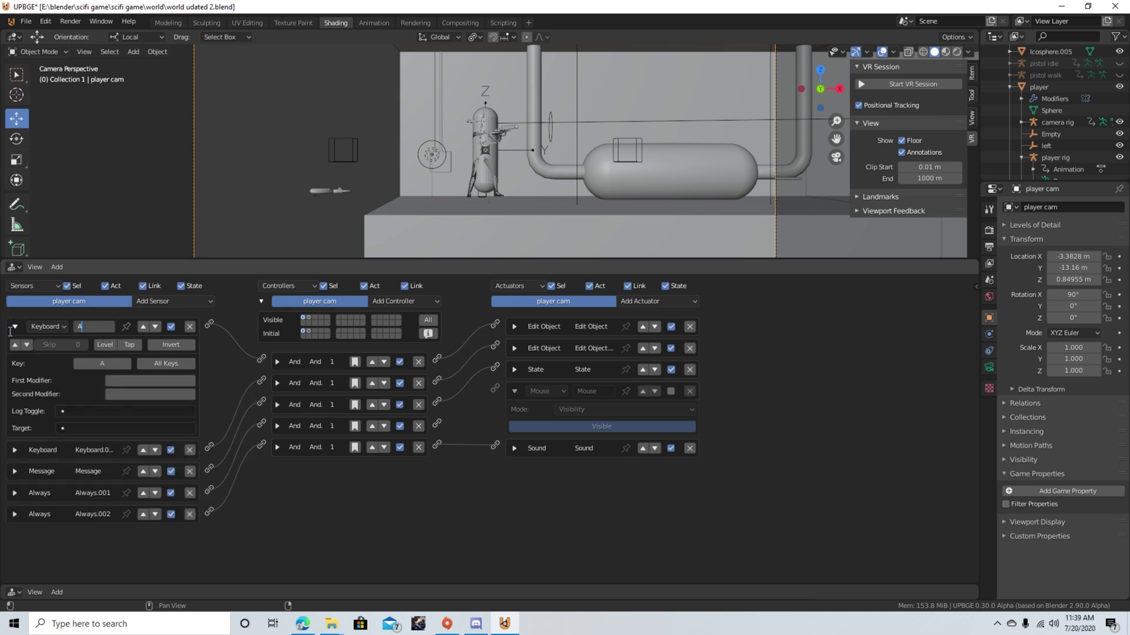
pyautogui.press('Return')
pyautogui.click(13, 329)
# Inspect the first Edit Object actuator's Track to settings and the left empty it targets, returning to the player cam
pyautogui.click(514, 327)
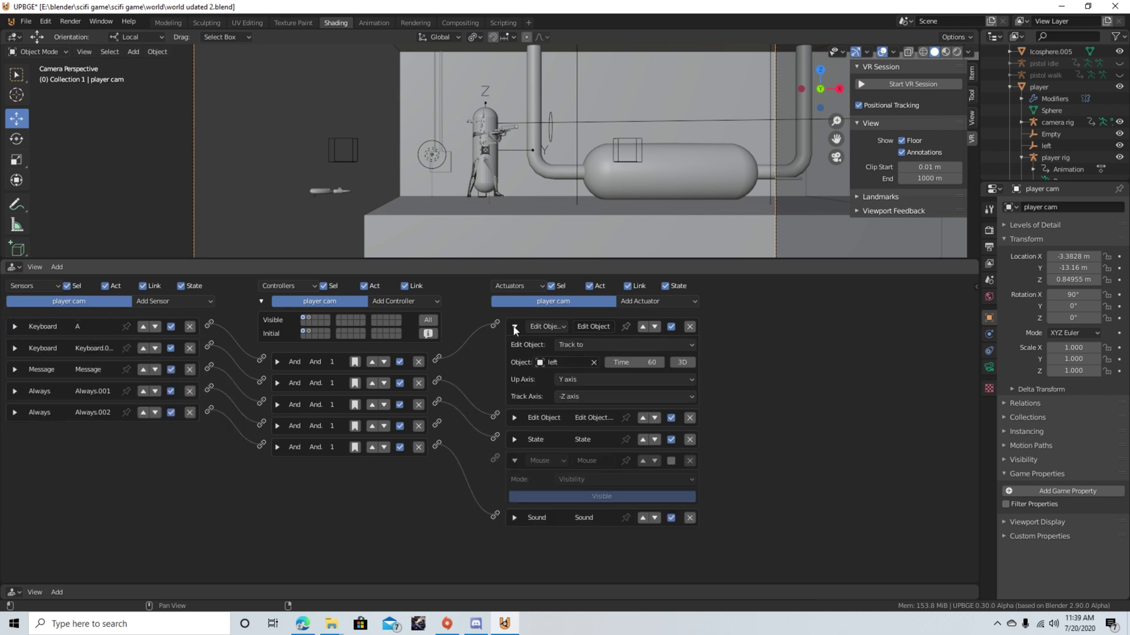
pyautogui.click(351, 152)
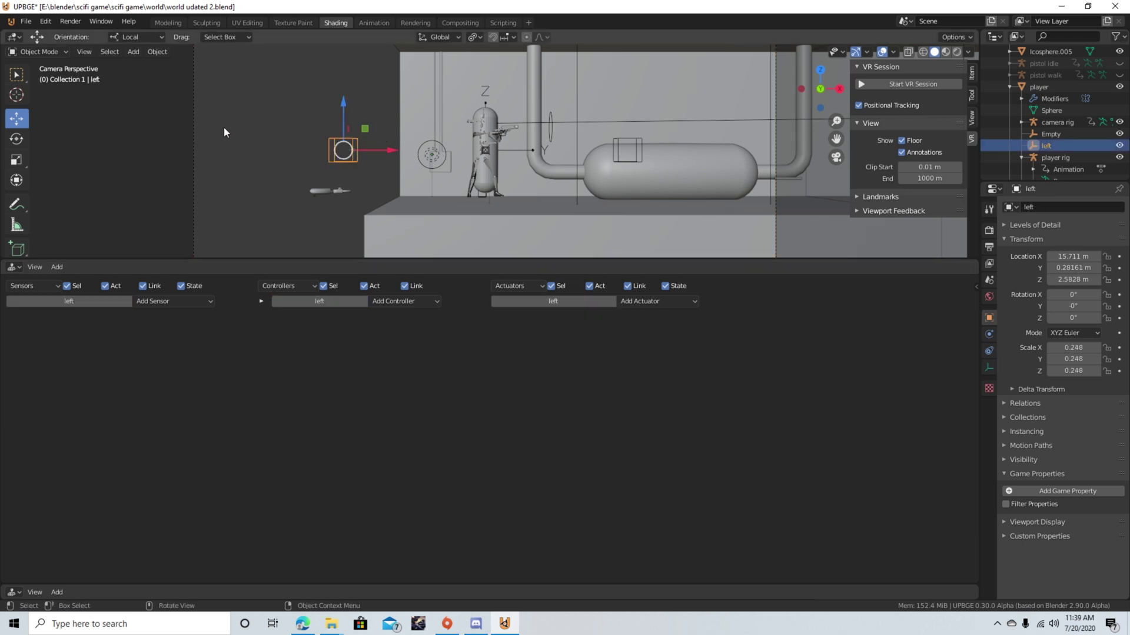
pyautogui.hotkey('ctrl', 'z')
pyautogui.click(514, 327)
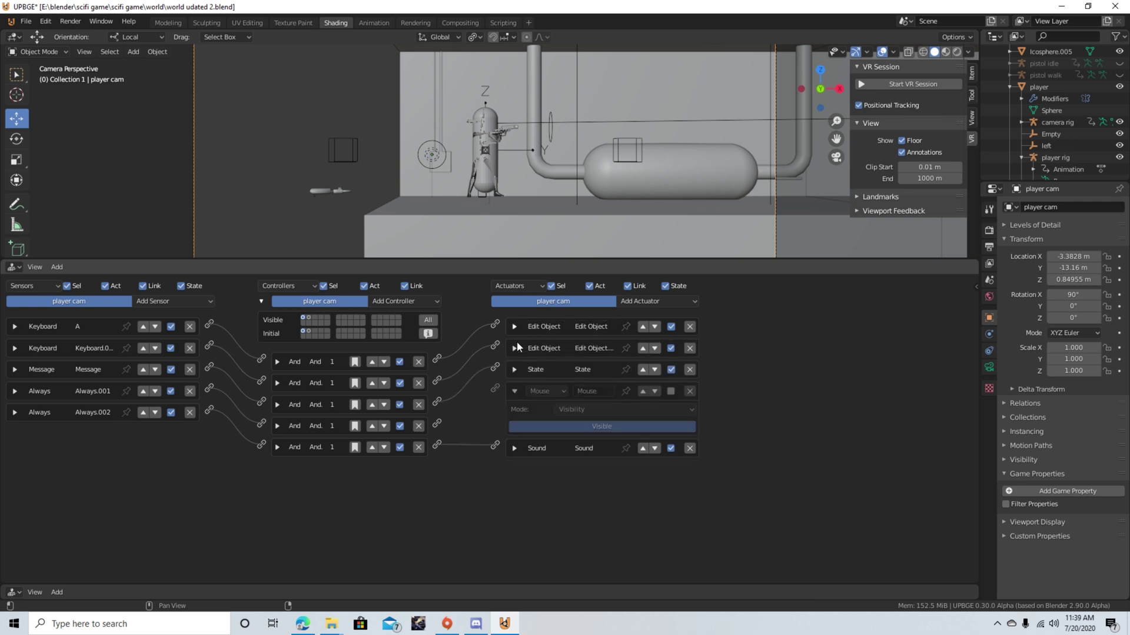
# Expand the second Edit Object actuator and rename the keyboard sensor for the D key to D
pyautogui.click(514, 347)
pyautogui.click(14, 350)
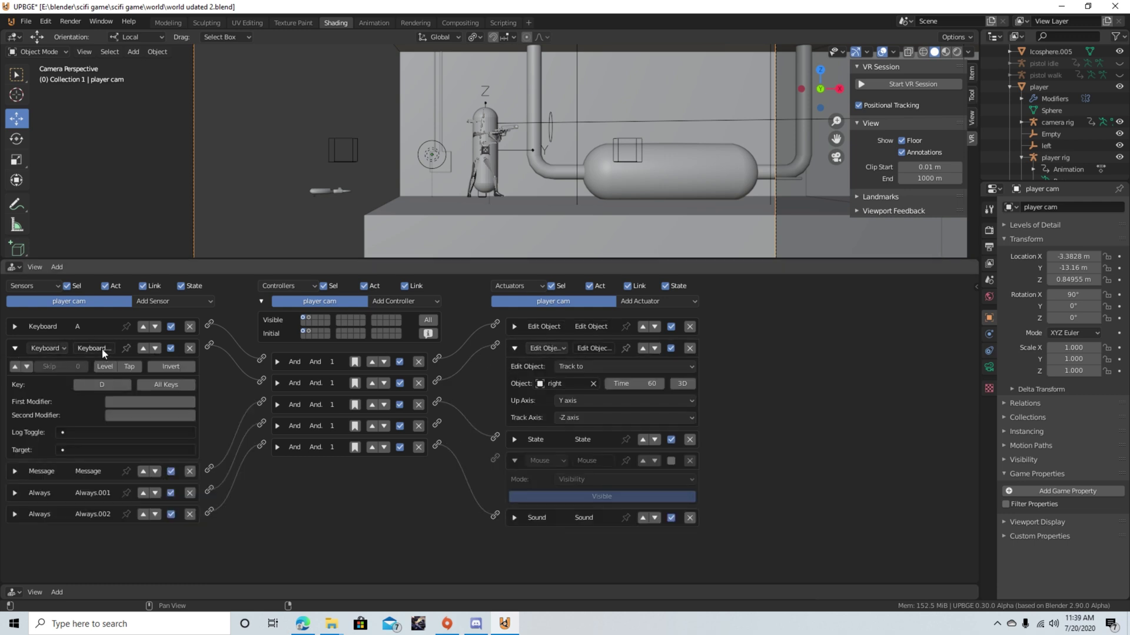
pyautogui.click(103, 348)
pyautogui.write('D')
pyautogui.press('Return')
pyautogui.click(13, 348)
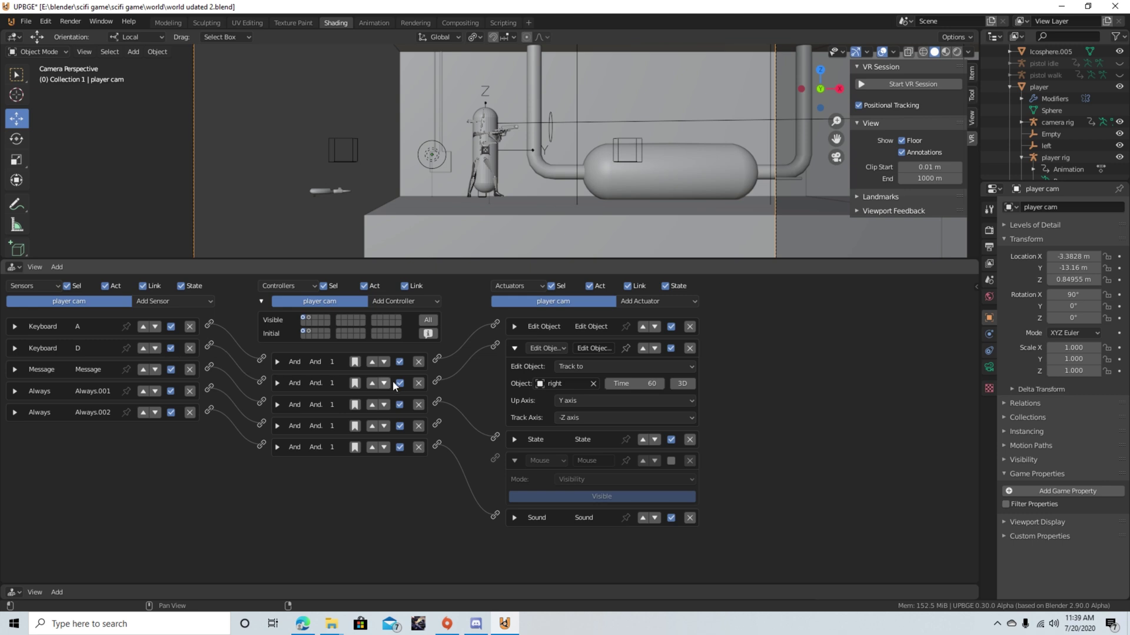
# Examine the right empty targeted by the second actuator and briefly run the game in an enlarged viewport
pyautogui.click(637, 150)
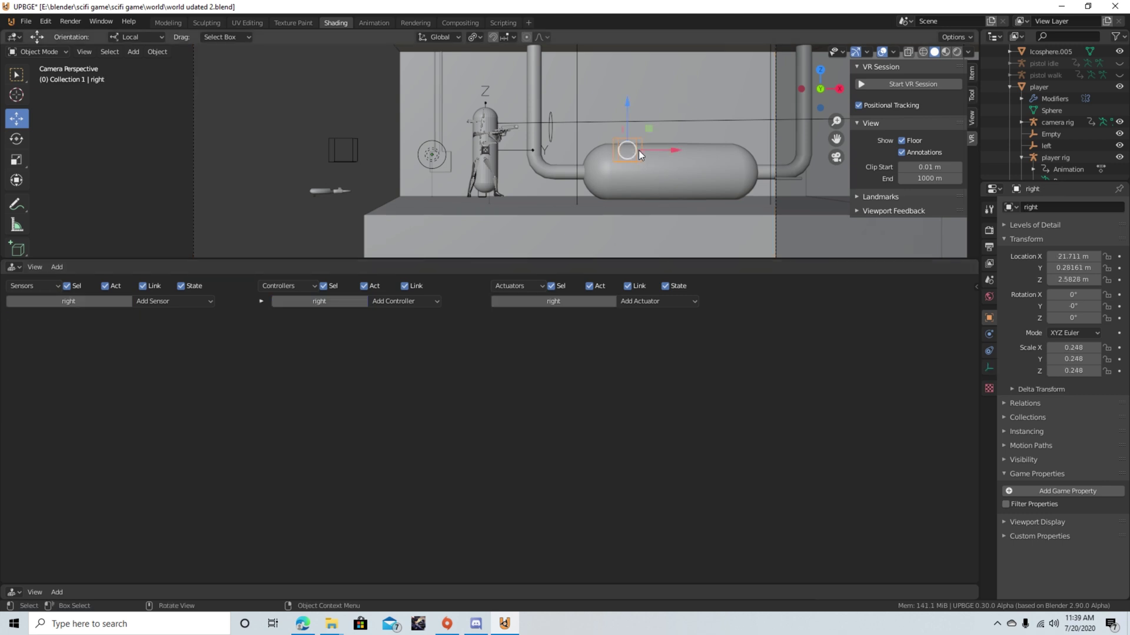
pyautogui.moveTo(582, 260); pyautogui.dragTo(577, 436)
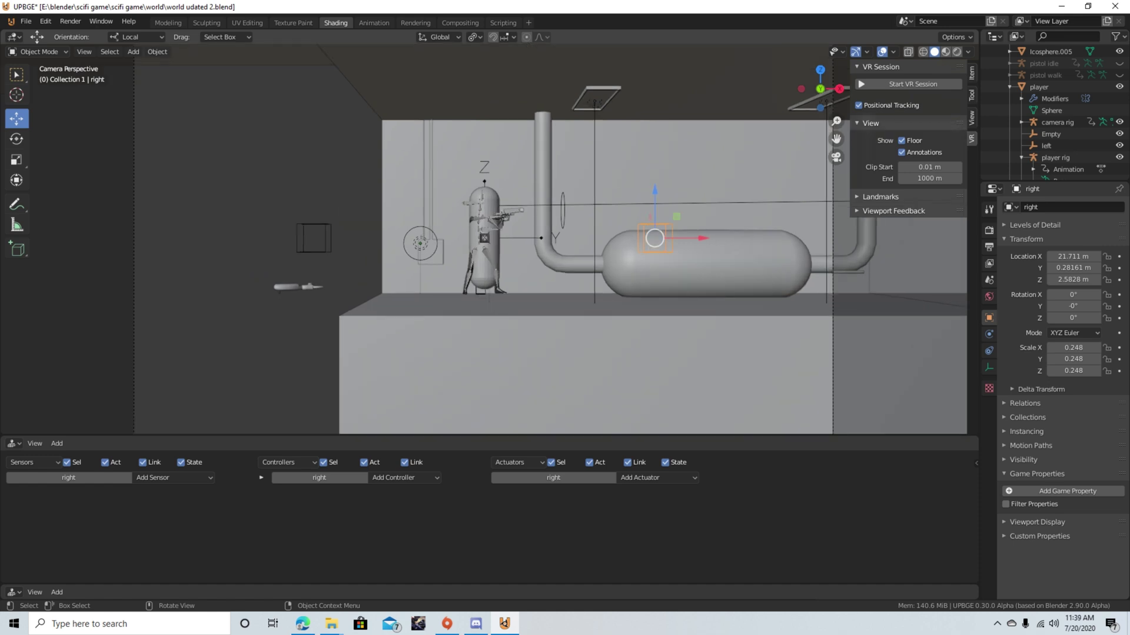
pyautogui.press('p')
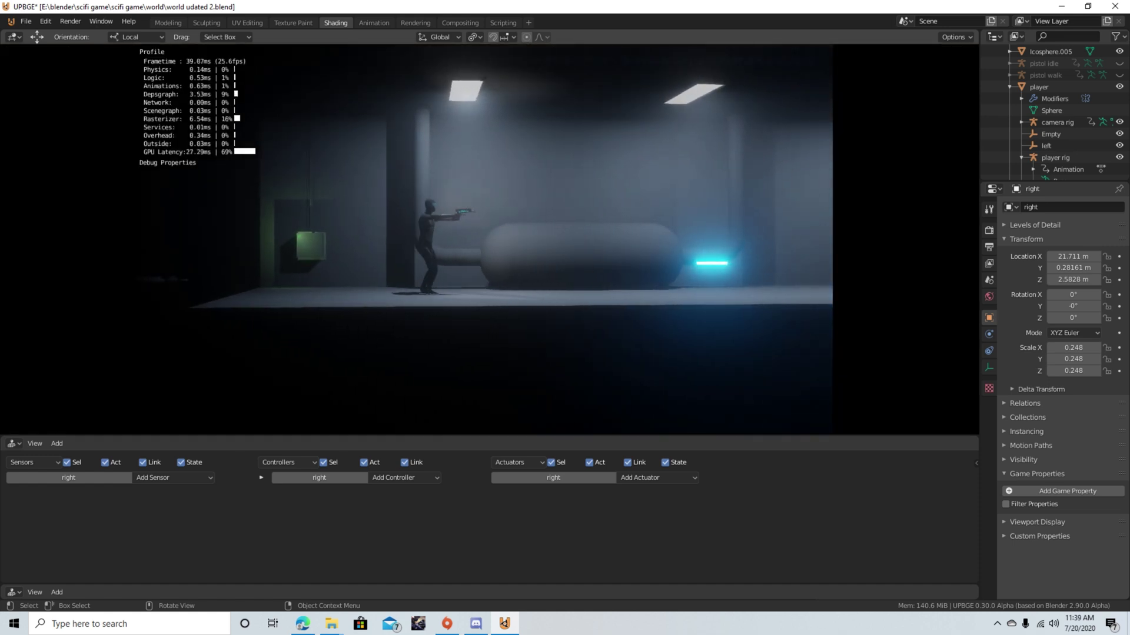
pyautogui.press('Escape')
# Reselect the player cam and turn off its Sound actuator again
pyautogui.click(833, 277)
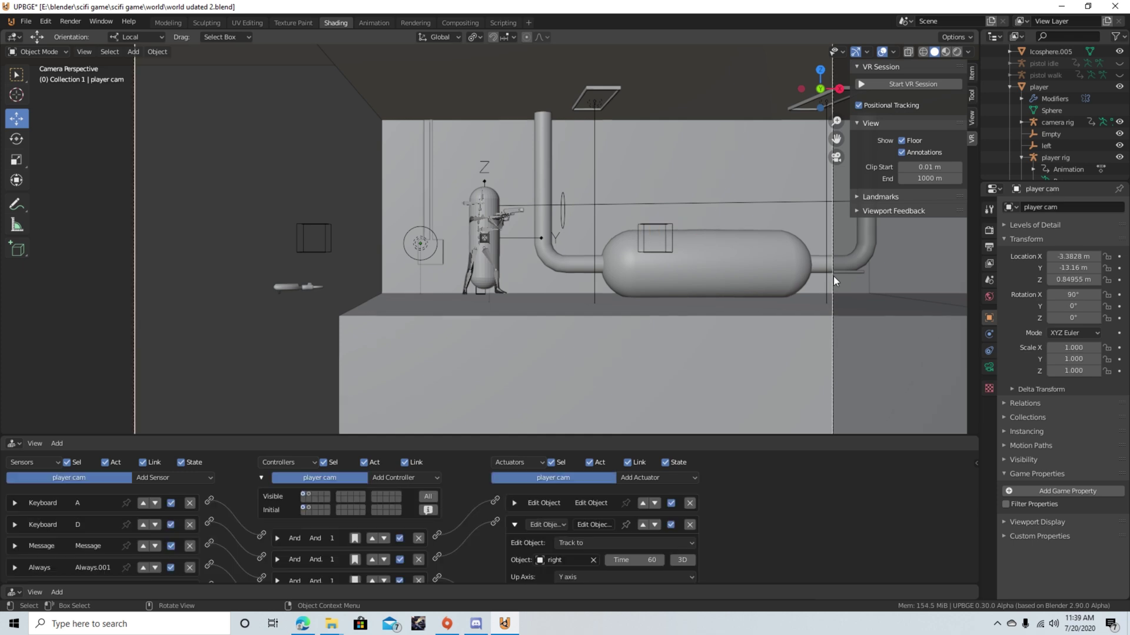
pyautogui.moveTo(713, 532); pyautogui.dragTo(734, 464, button='middle')
pyautogui.click(666, 563)
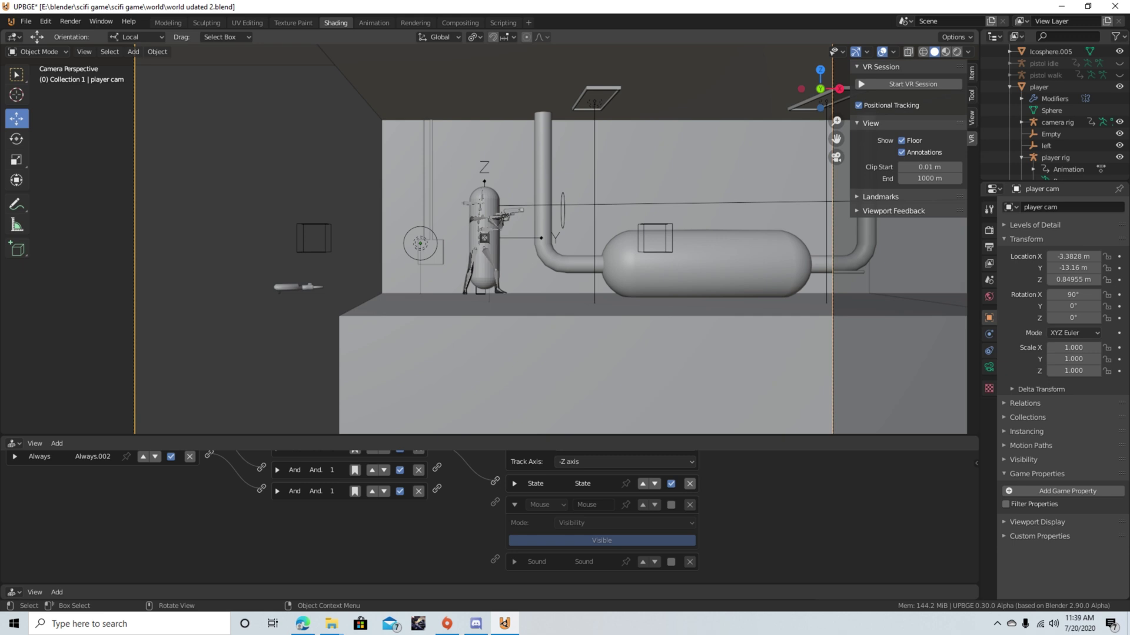
# Run the game and walk the character right and back left to check how the camera tracks each direction
pyautogui.press('p')
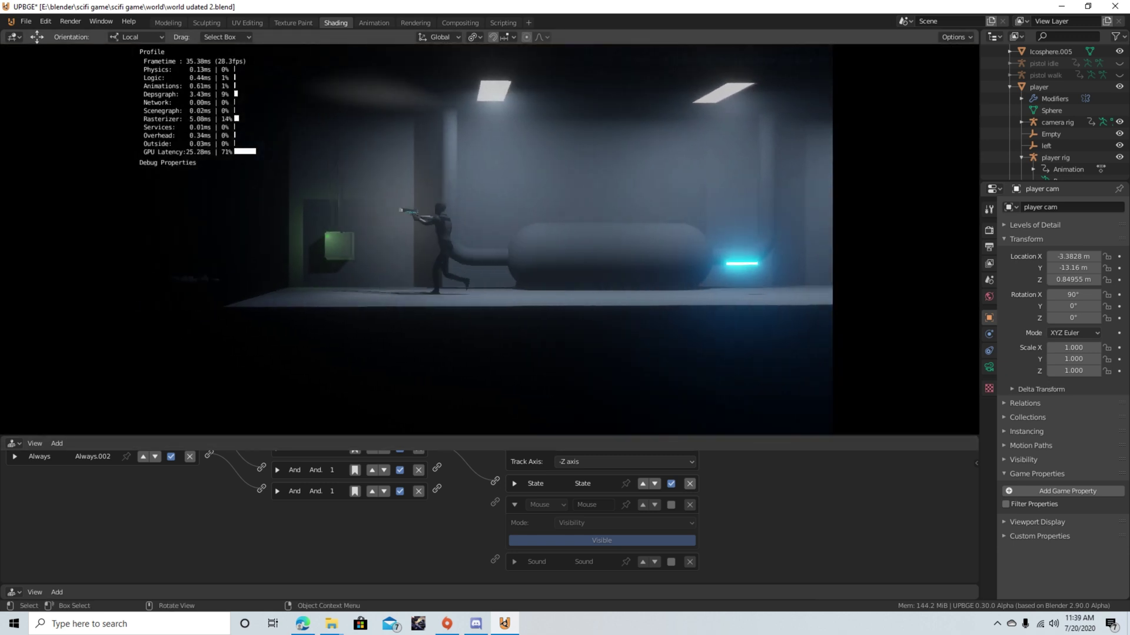
pyautogui.press('d')
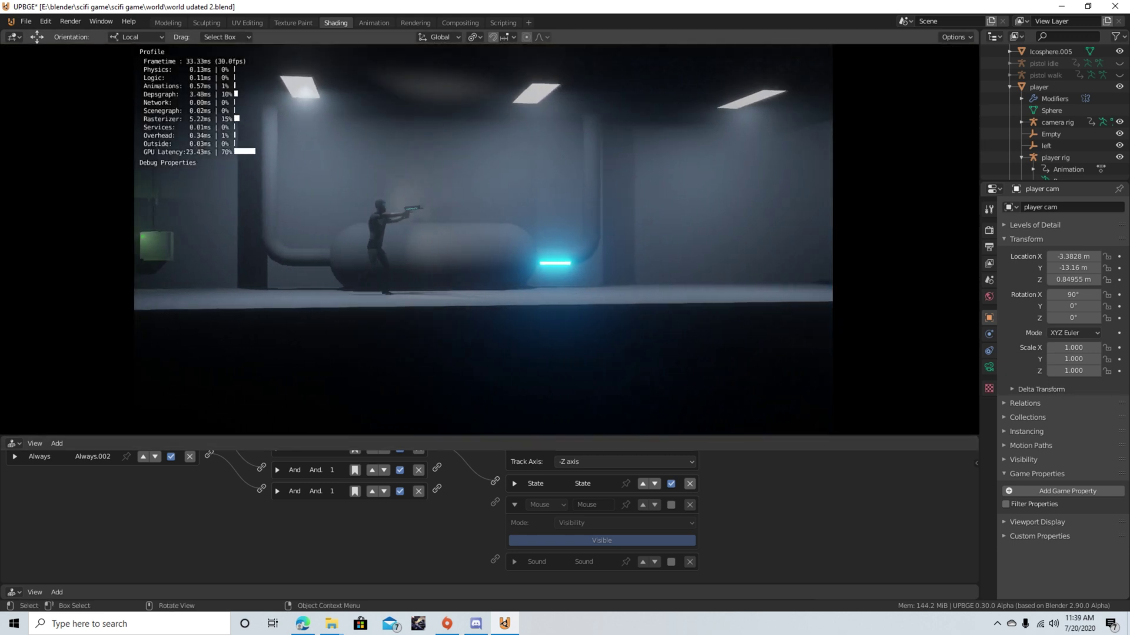
pyautogui.press('d')
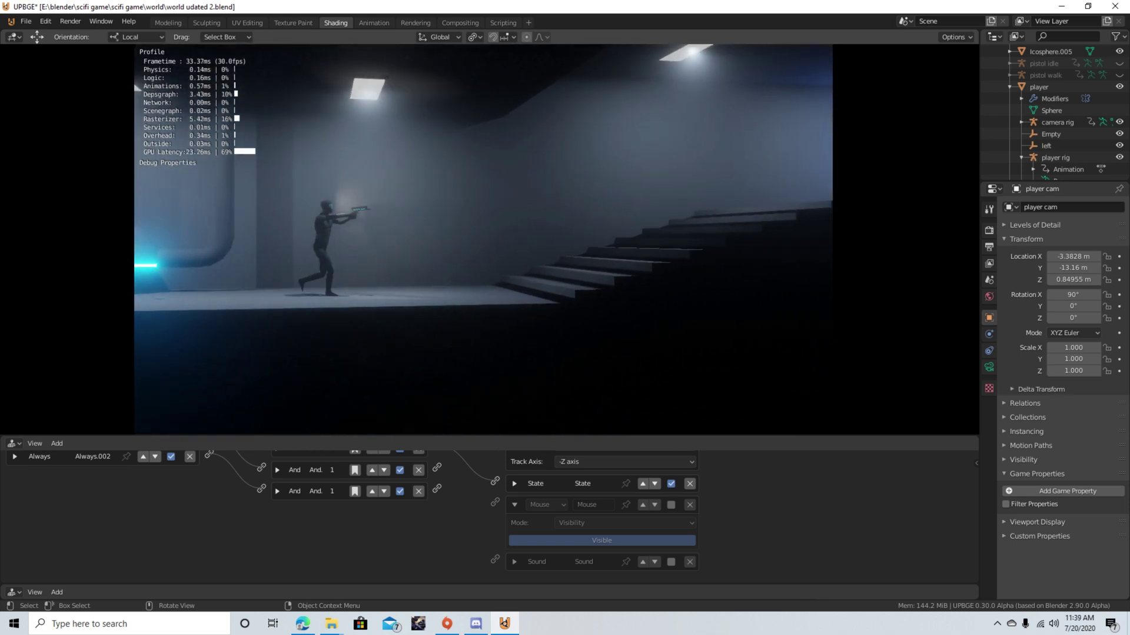
pyautogui.press('a')
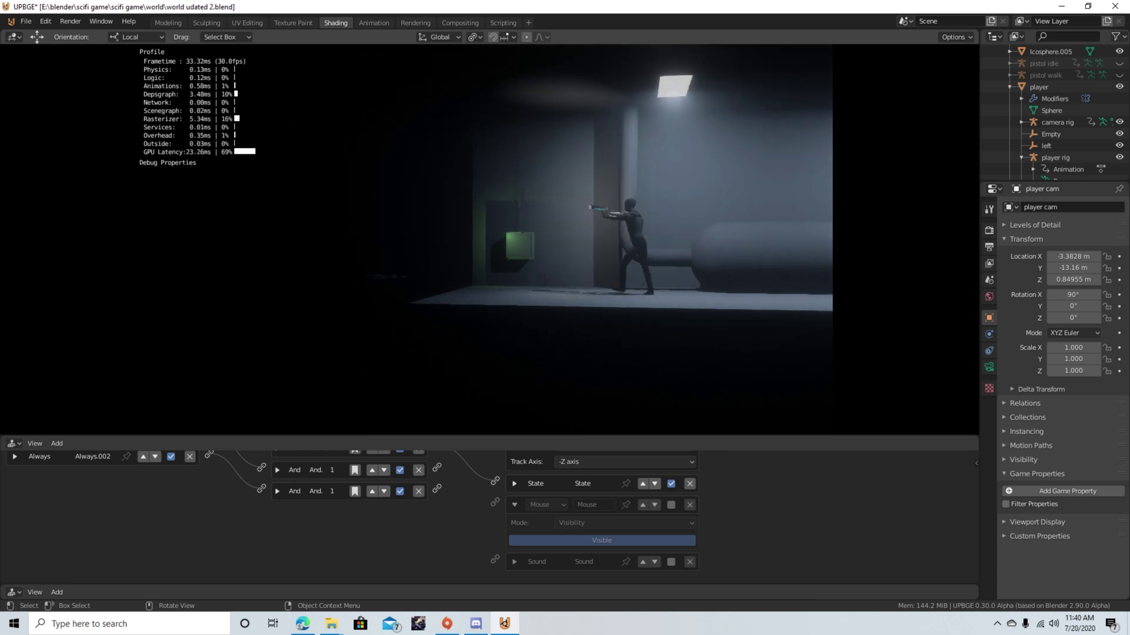
# Walk the character right through the level and up the stairs towards the robot, and end the game run
pyautogui.press('d')
pyautogui.press('d')
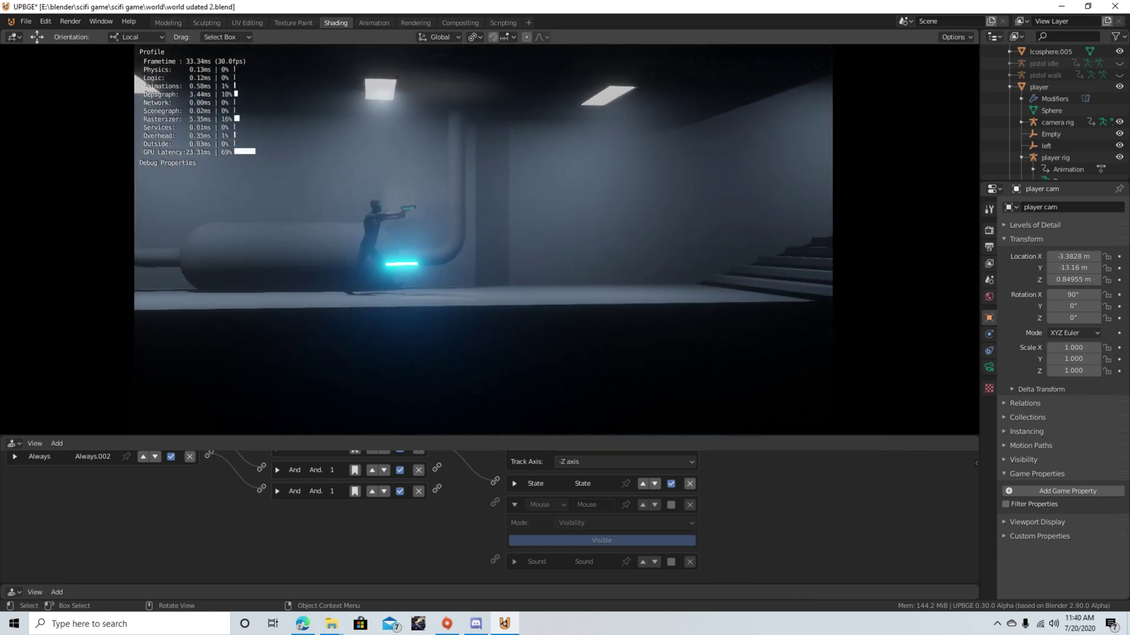
pyautogui.press('d')
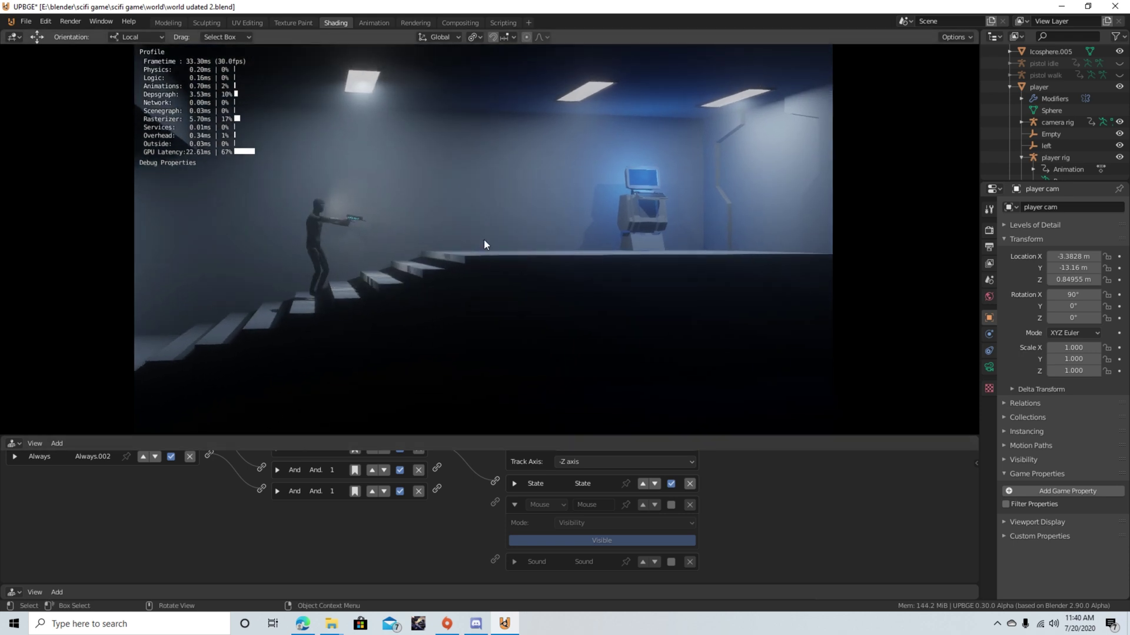
pyautogui.press('Escape')
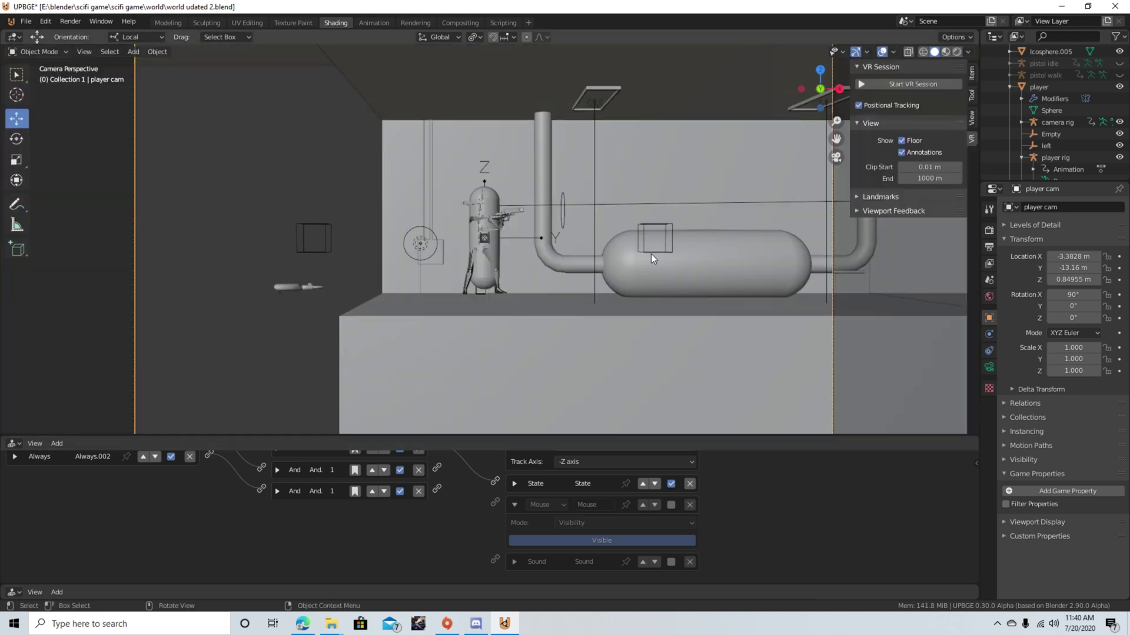
# Try shifting the player cam sideways along X in one direction and in the other, restoring its position each time
pyautogui.scroll(-2, 616, 240)
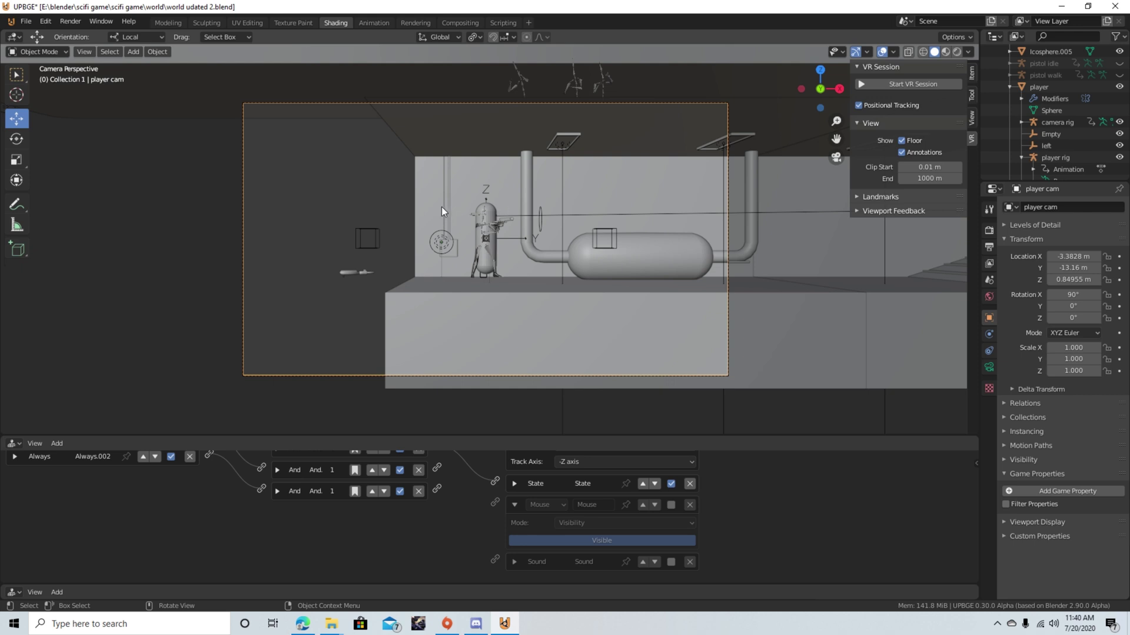
pyautogui.press('g')
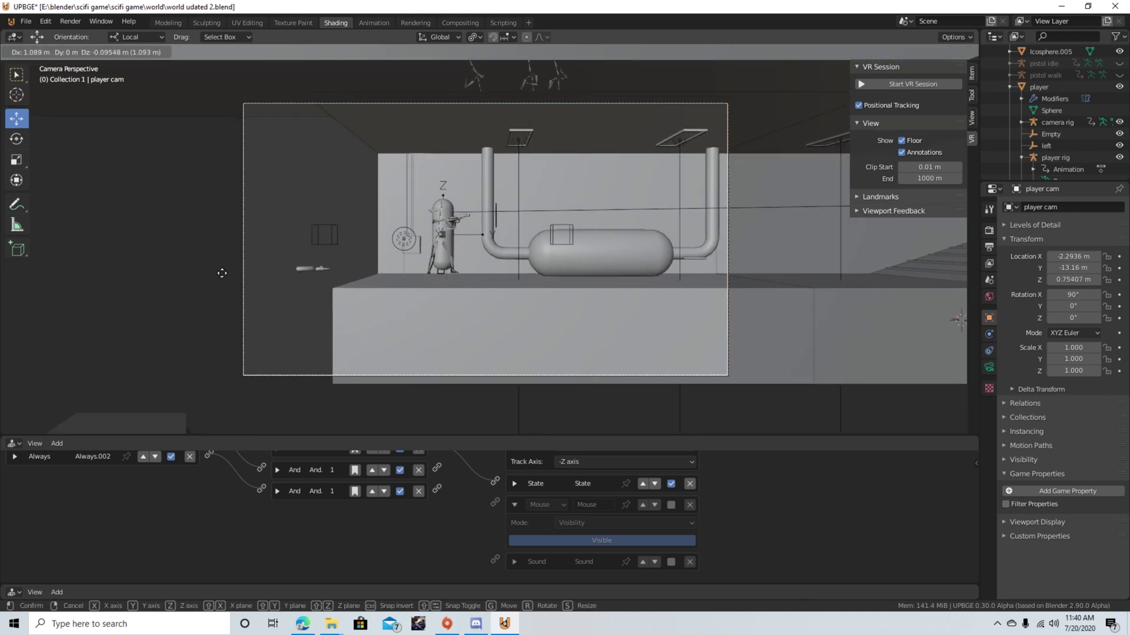
pyautogui.click(382, 292)
pyautogui.hotkey('ctrl', 'z')
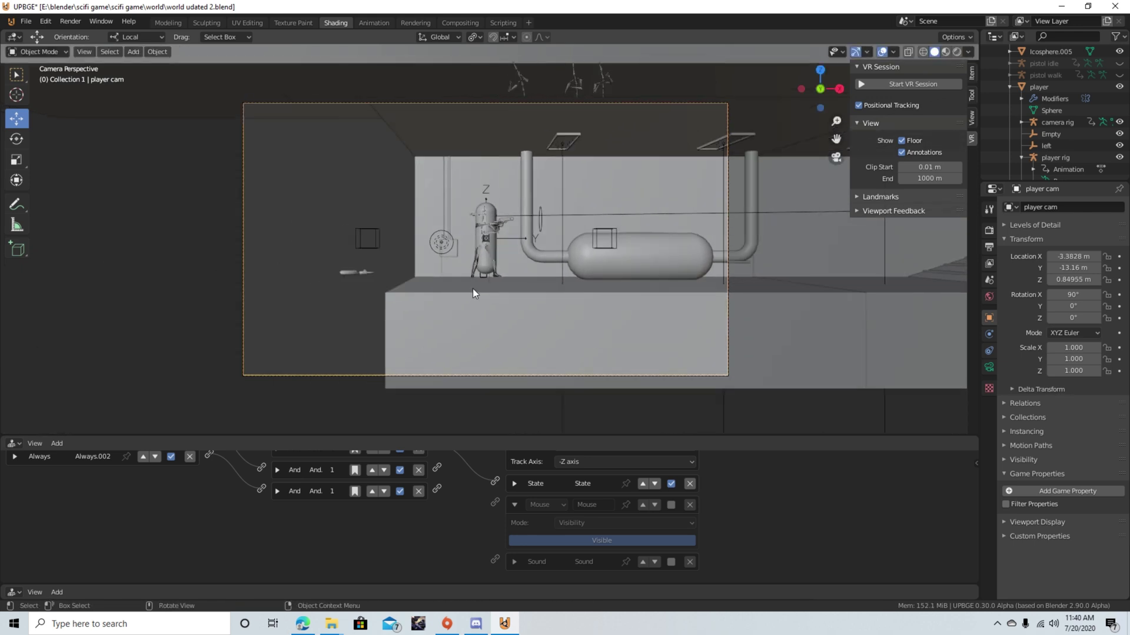
pyautogui.press('g')
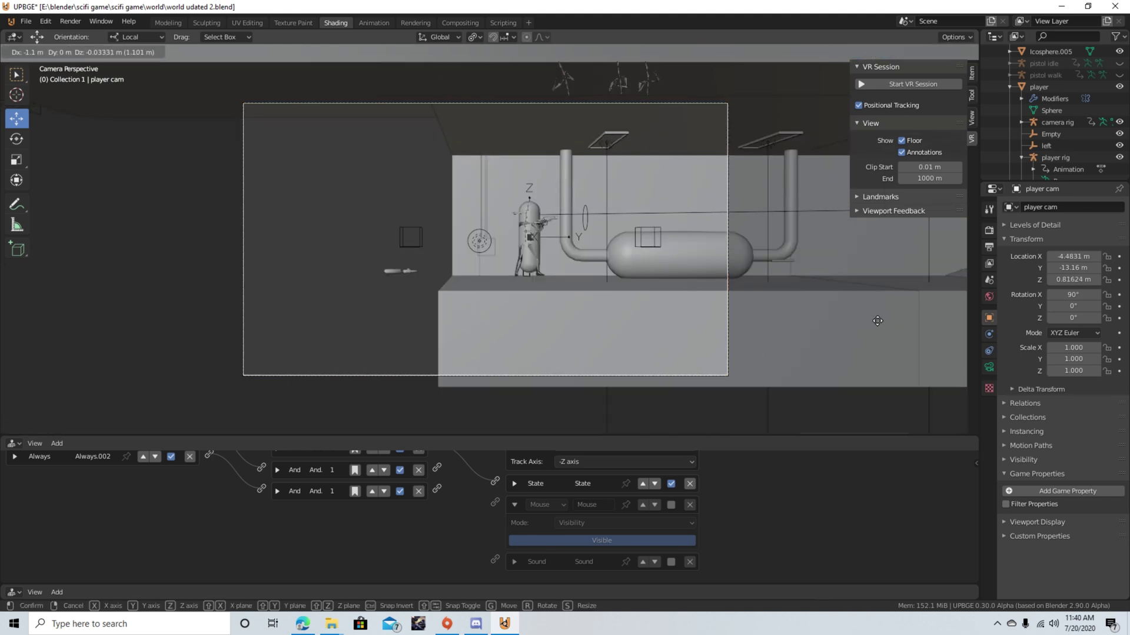
pyautogui.press('Escape')
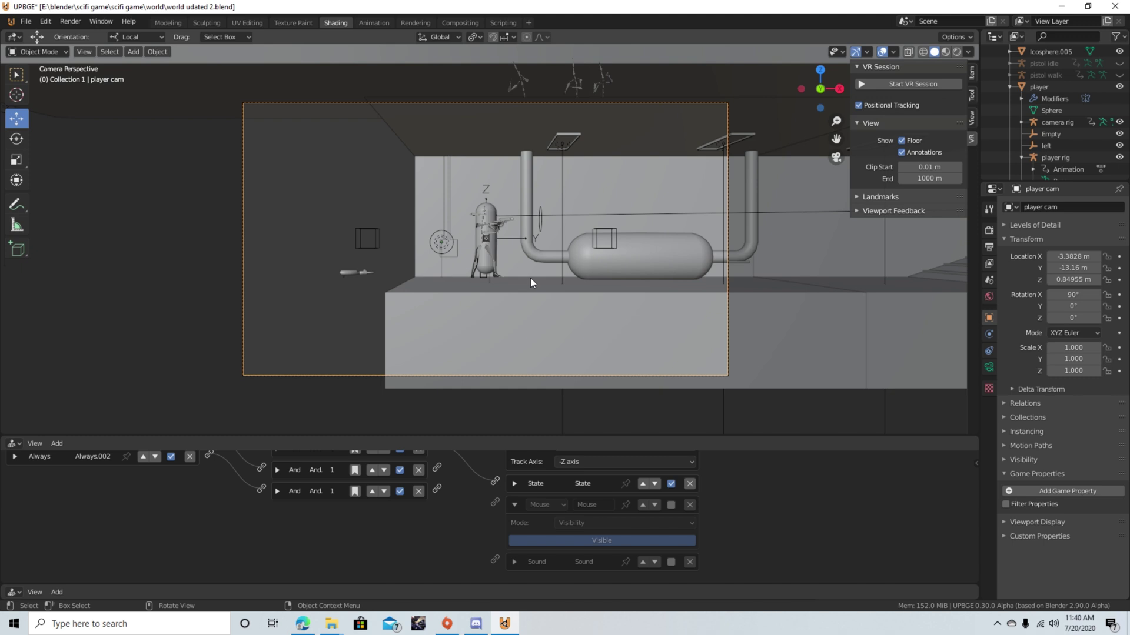
# Select the small cube at the pistol's muzzle and examine the logic bricks that add the bullet object
pyautogui.scroll(1, 532, 266)
pyautogui.moveTo(532, 266); pyautogui.dragTo(475, 256, button='middle')
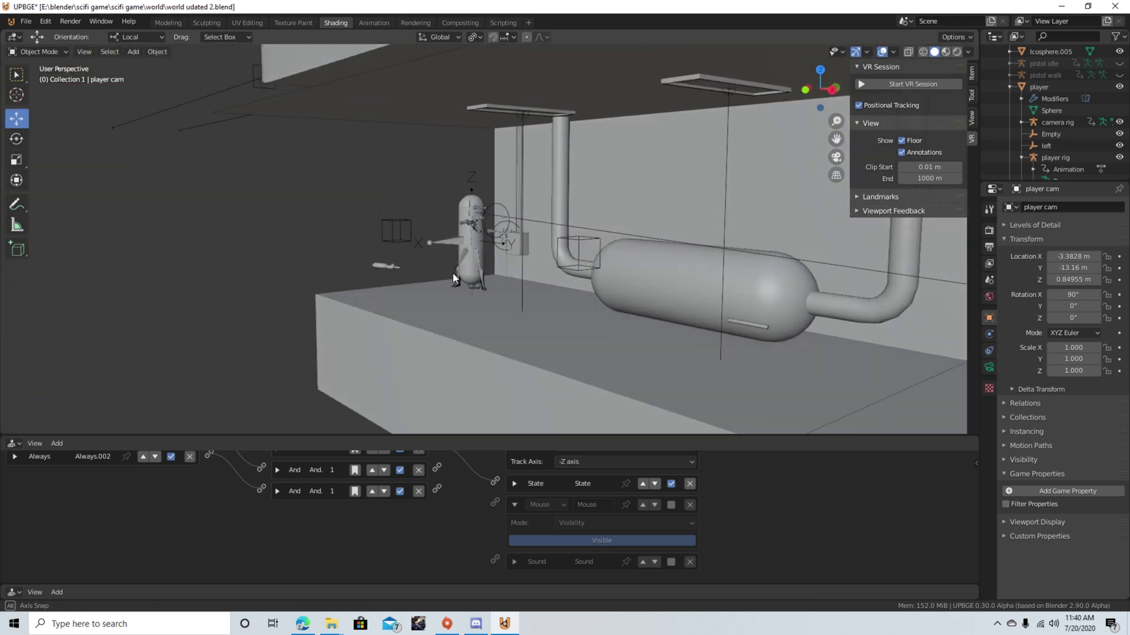
pyautogui.scroll(3, 476, 256)
pyautogui.scroll(3, 476, 260)
pyautogui.click(442, 116)
pyautogui.moveTo(443, 115); pyautogui.dragTo(525, 191, button='middle')
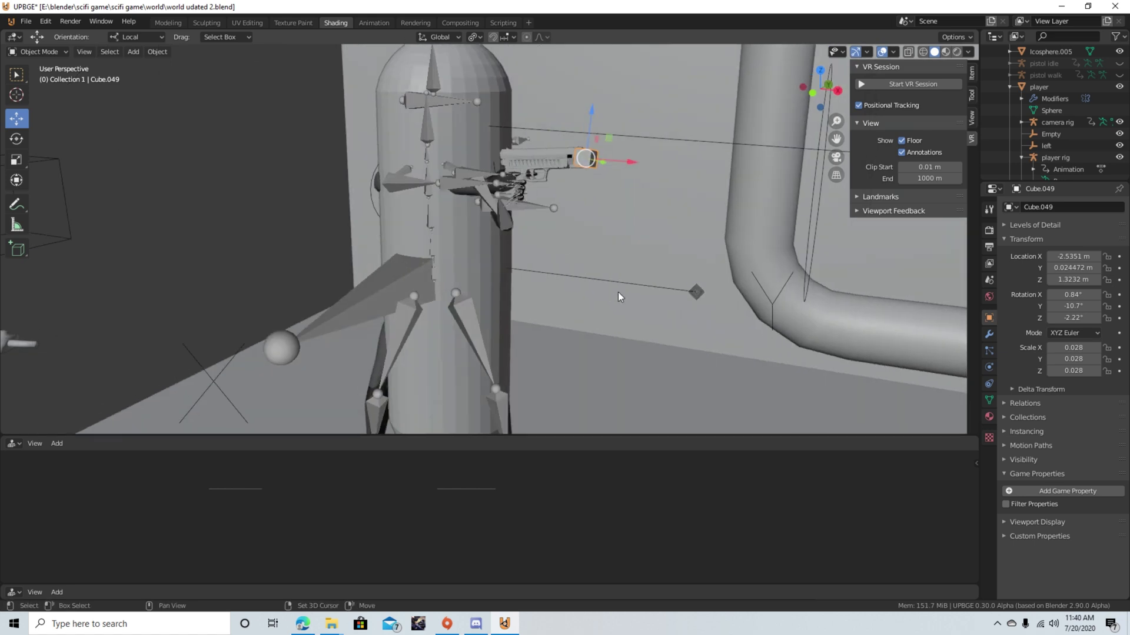
pyautogui.scroll(-3, 470, 359)
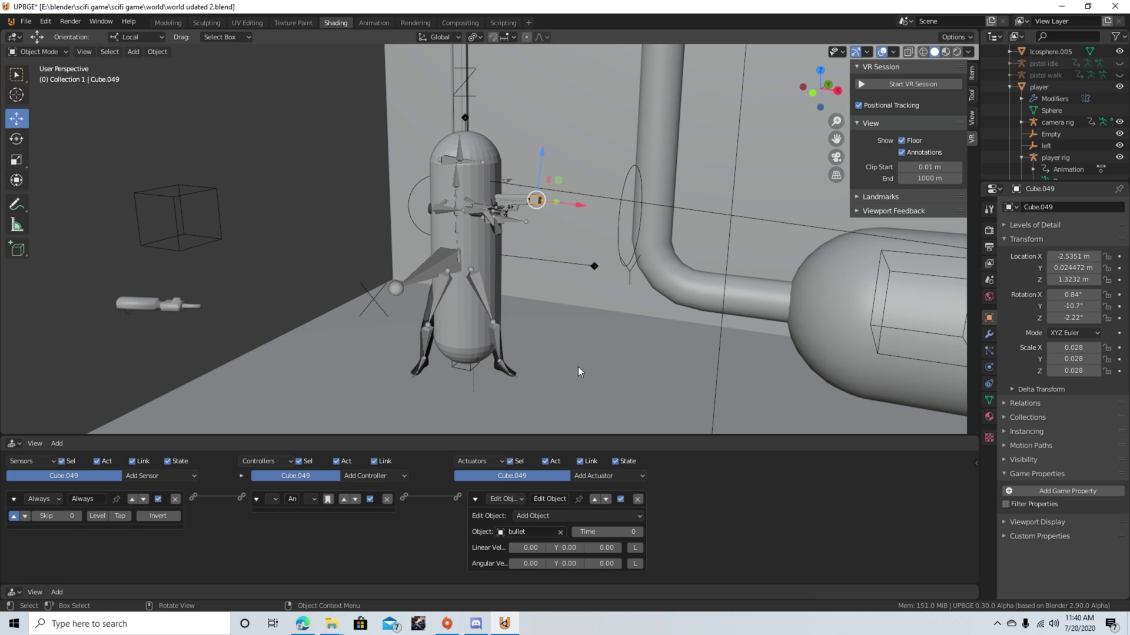
# Select the bullet object on the floor beyond the tank and briefly run the game to view it with the aiming character
pyautogui.scroll(-8, 578, 366)
pyautogui.scroll(6, 606, 350)
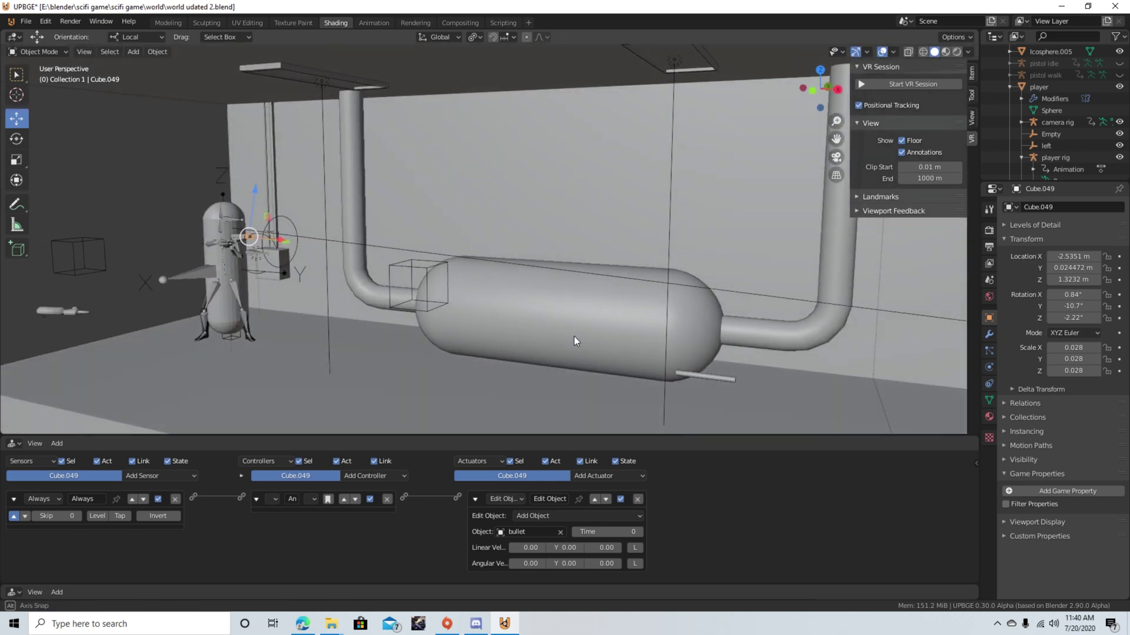
pyautogui.click(693, 373)
pyautogui.moveTo(253, 355); pyautogui.dragTo(359, 274, button='middle')
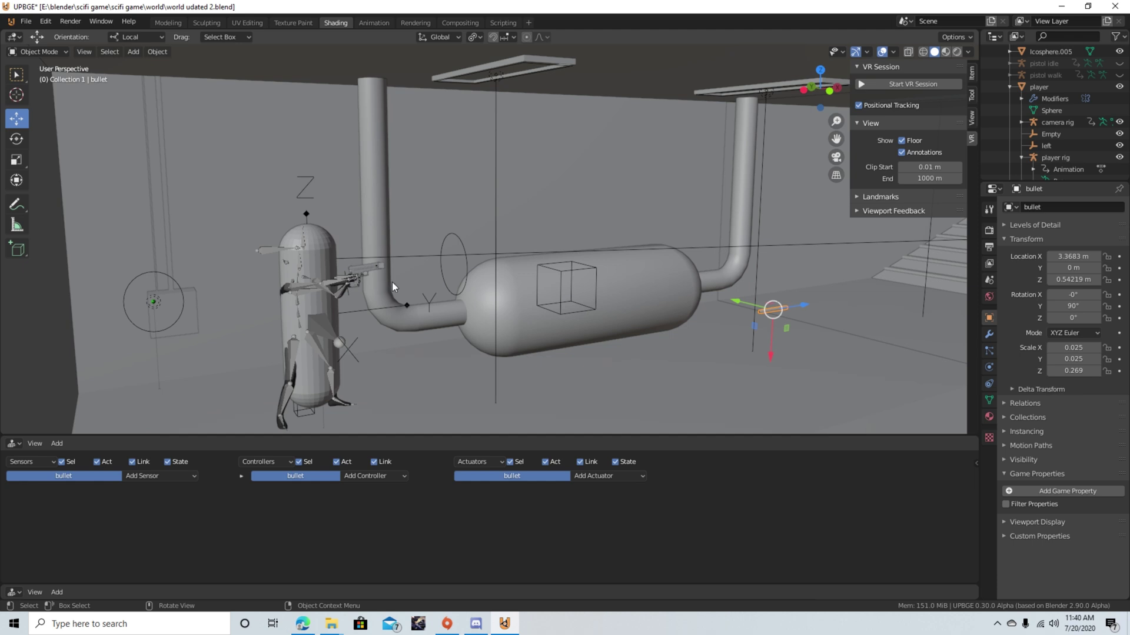
pyautogui.press('p')
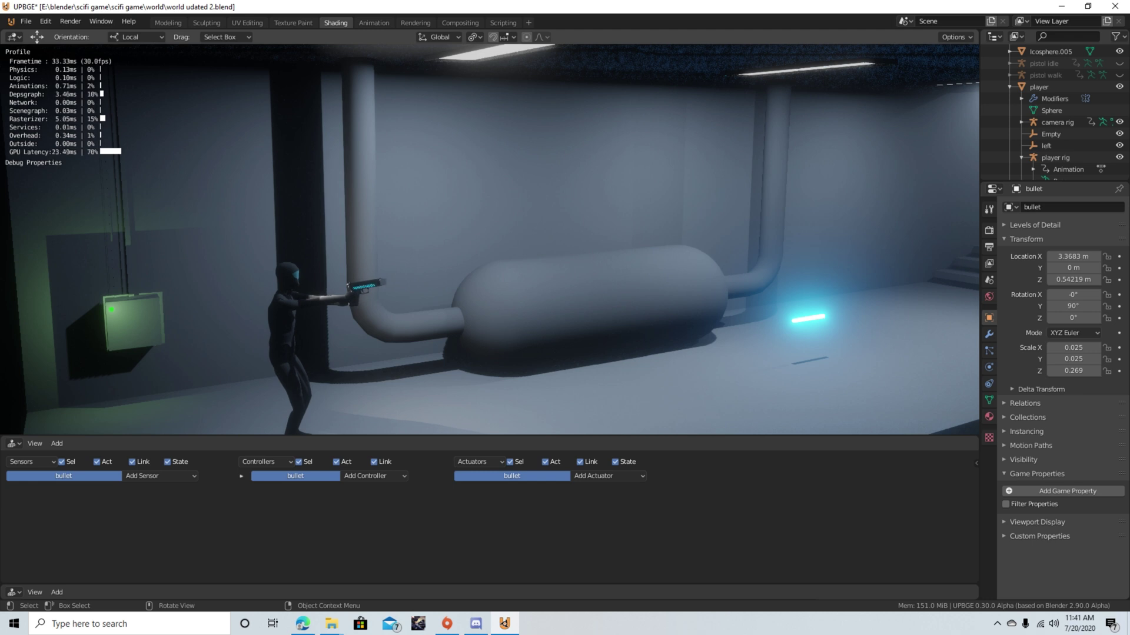
pyautogui.press('Escape')
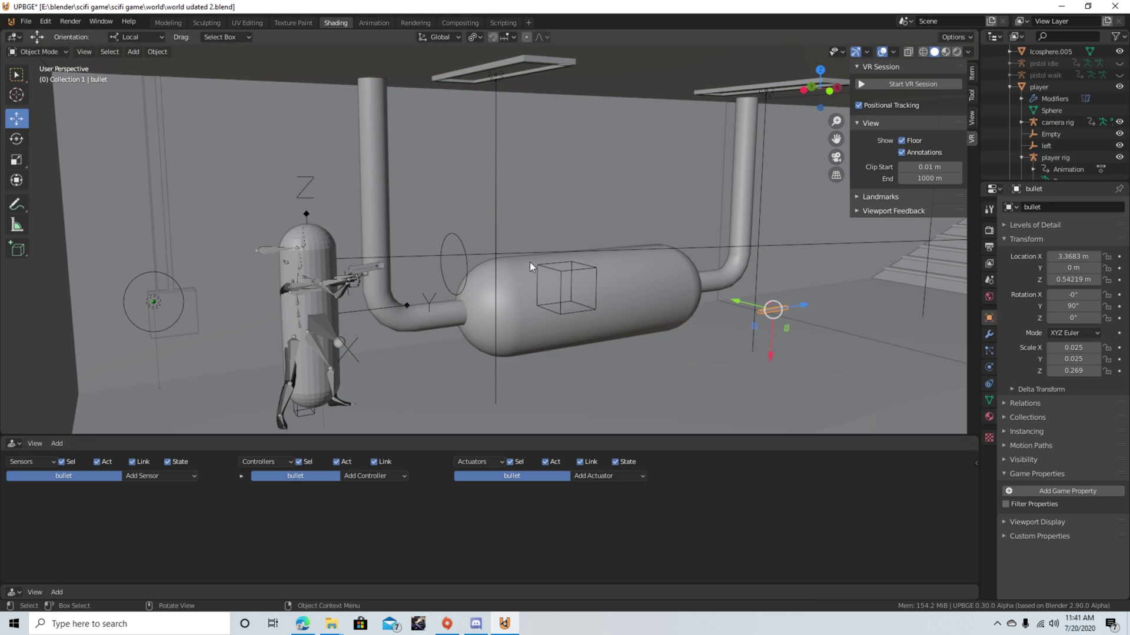
# Survey the level from outside and examine the lumpy growths at its far end up close
pyautogui.scroll(-10, 523, 265)
pyautogui.moveTo(598, 286); pyautogui.dragTo(553, 302, button='middle')
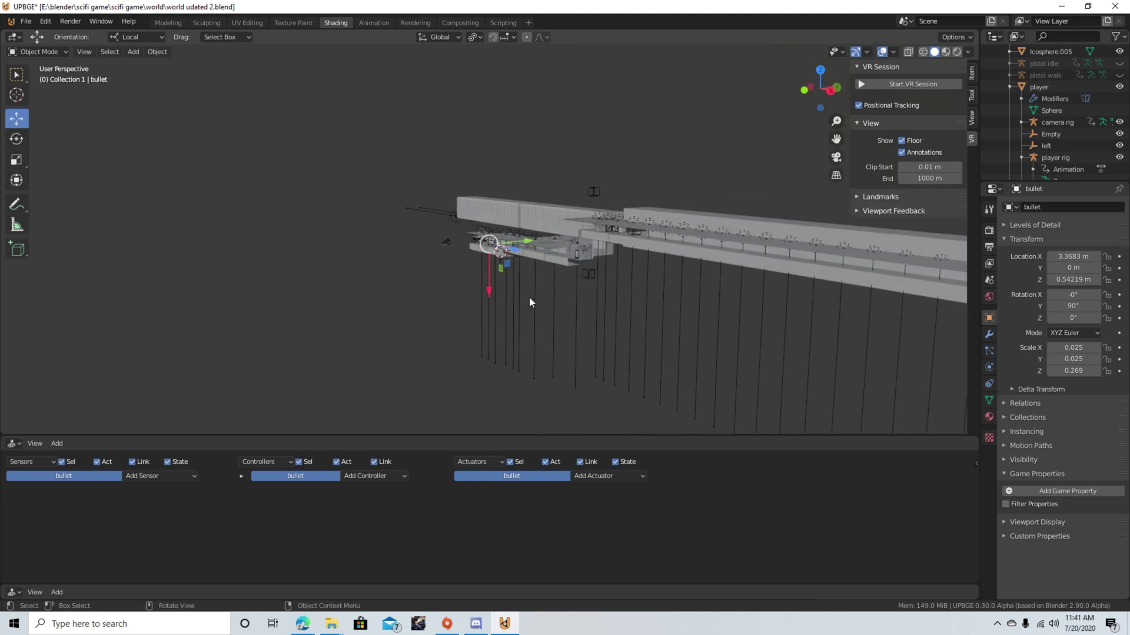
pyautogui.moveTo(724, 253); pyautogui.dragTo(392, 217, button='middle')
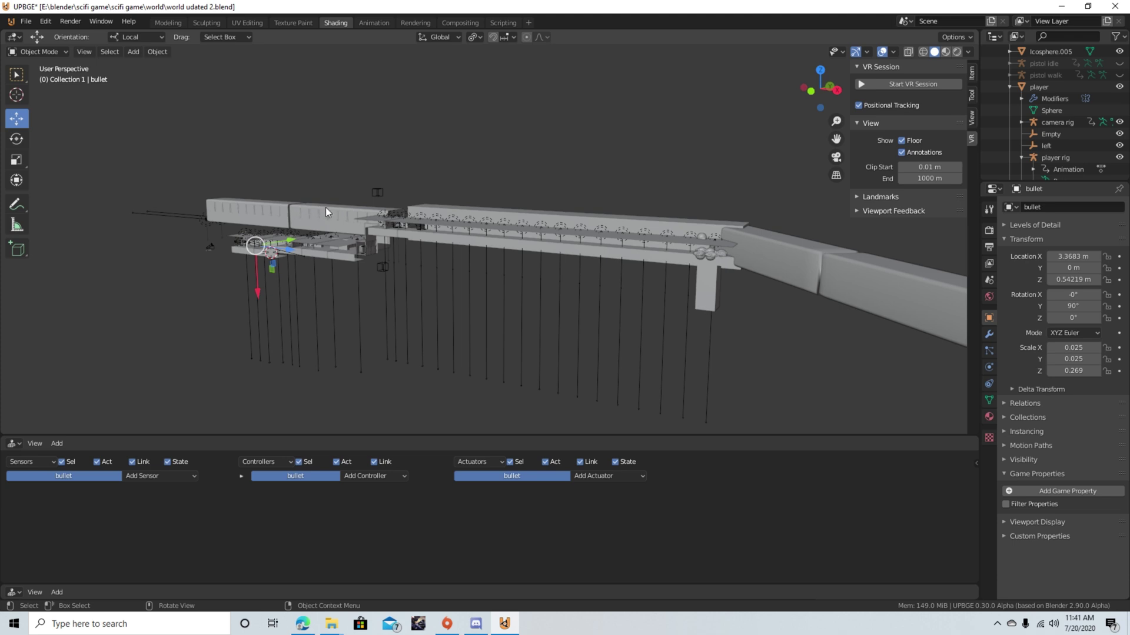
pyautogui.keyDown('shift'); pyautogui.moveTo(668, 287); pyautogui.dragTo(563, 277, button='middle'); pyautogui.keyUp('shift')
pyautogui.scroll(6, 381, 278)
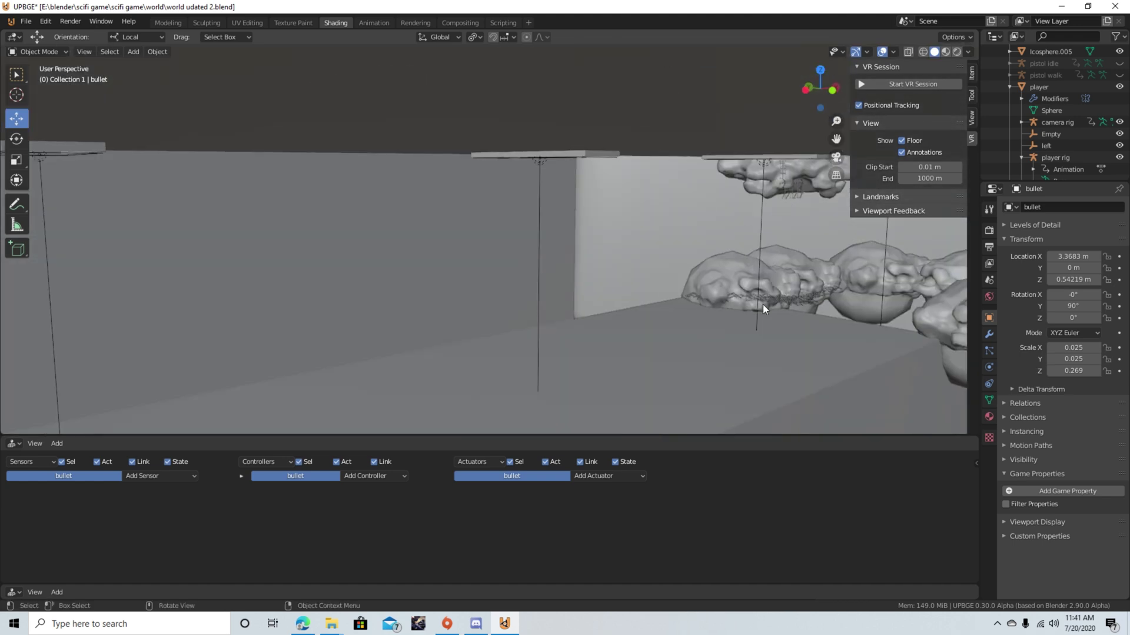
pyautogui.moveTo(763, 308); pyautogui.dragTo(568, 310, button='middle')
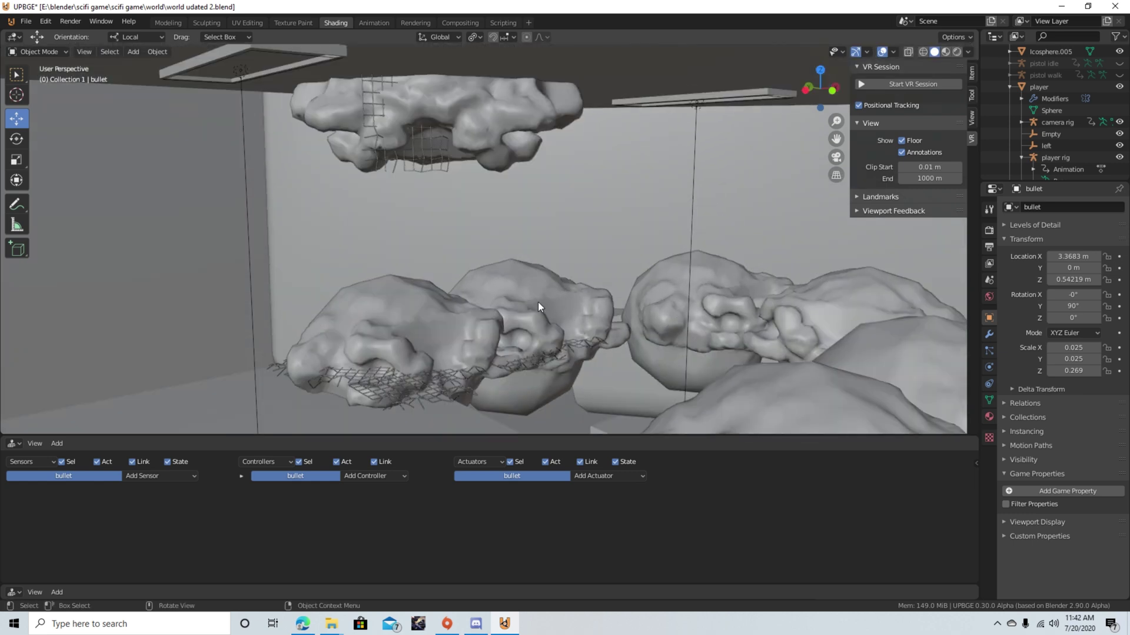
pyautogui.moveTo(548, 306); pyautogui.dragTo(549, 305, button='middle')
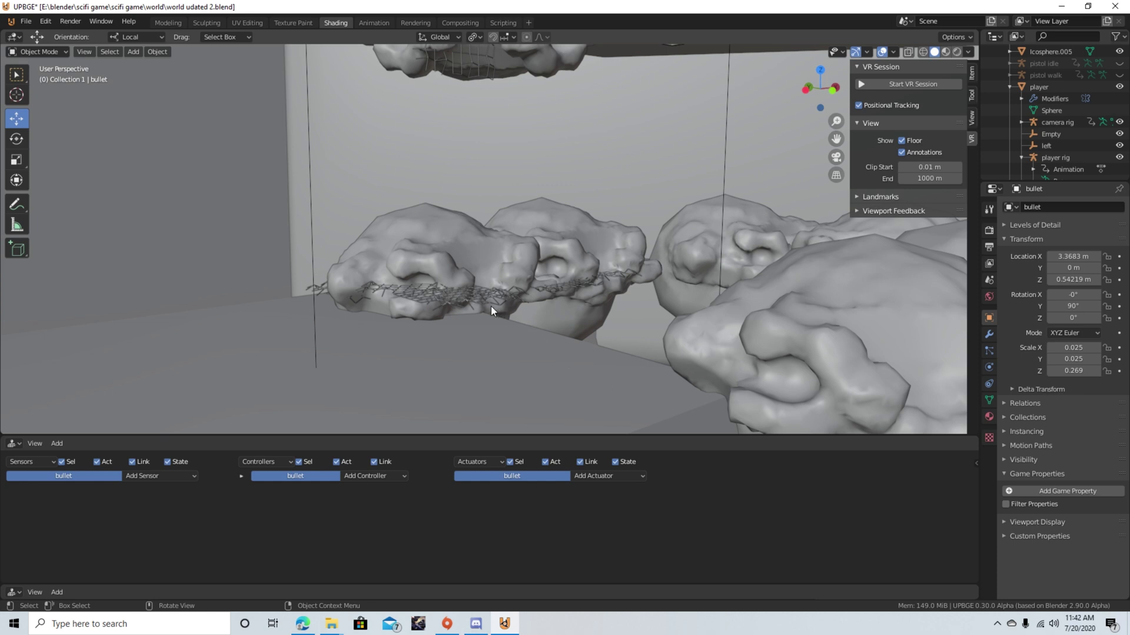
# Inspect the grid pieces, the lumpy icosphere mesh and the train behind them by selecting each in turn
pyautogui.click(450, 298)
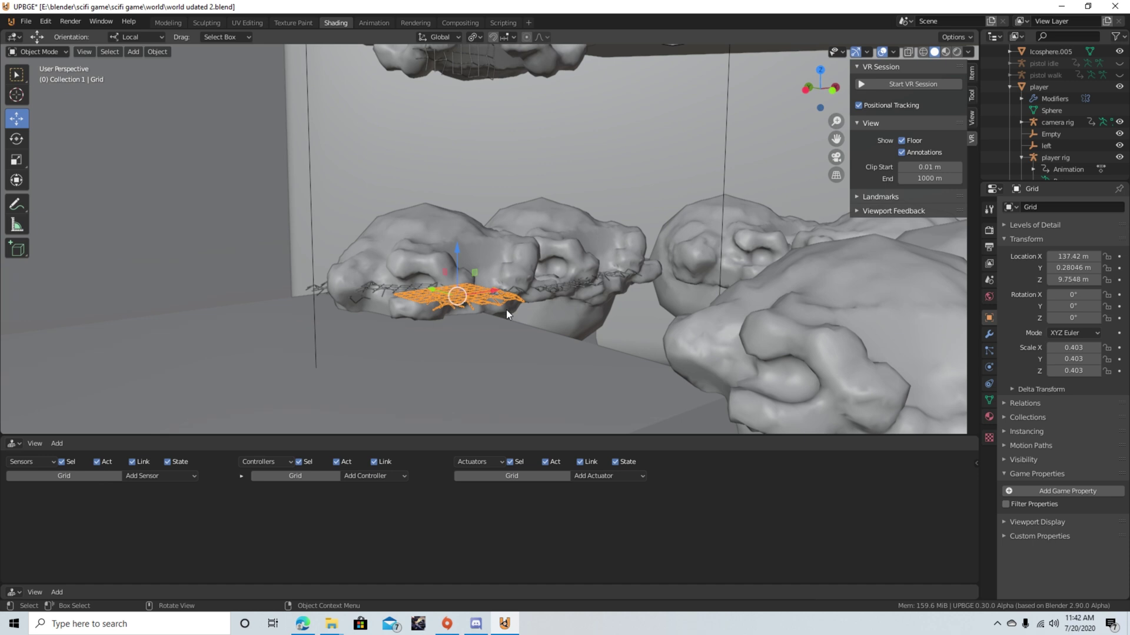
pyautogui.click(579, 326)
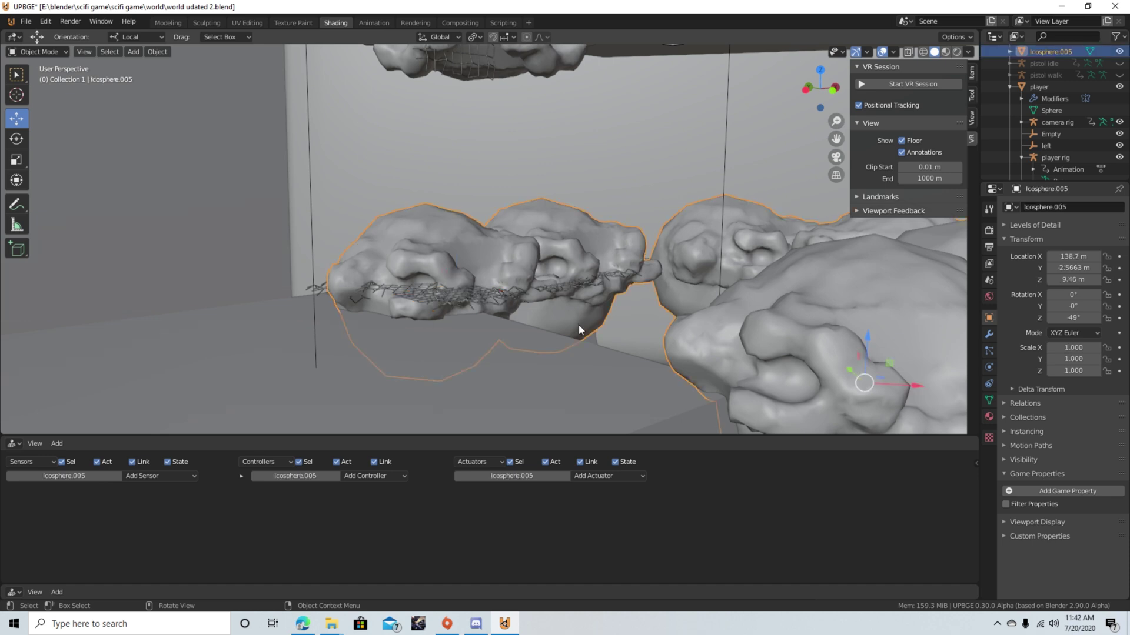
pyautogui.click(442, 306)
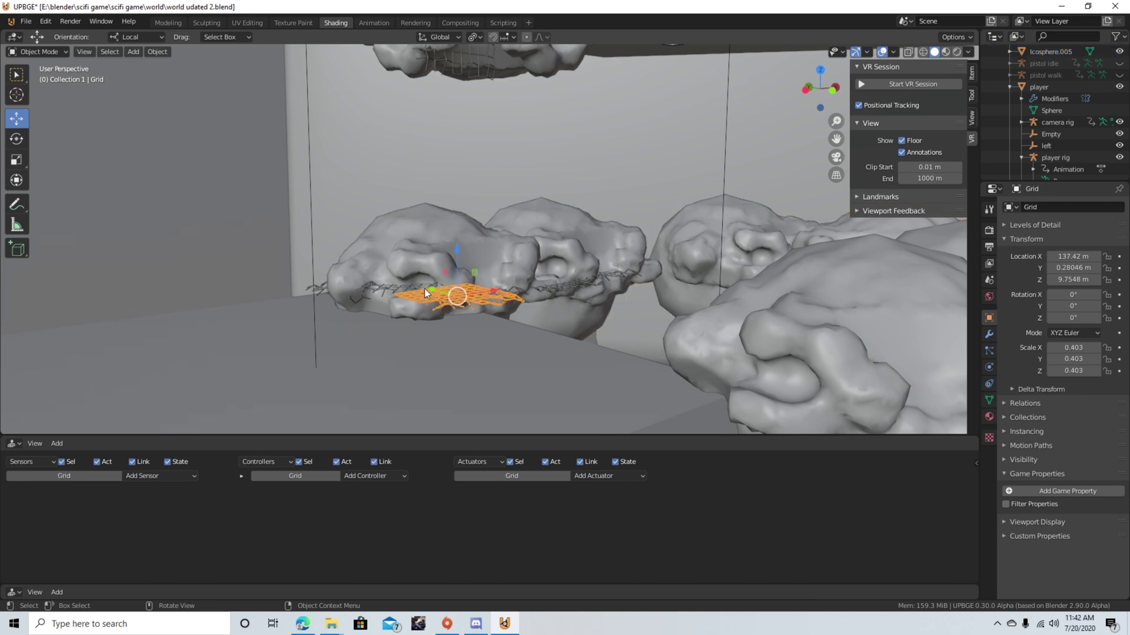
pyautogui.click(424, 289)
pyautogui.click(434, 290)
pyautogui.moveTo(435, 291); pyautogui.dragTo(540, 304)
pyautogui.click(535, 189)
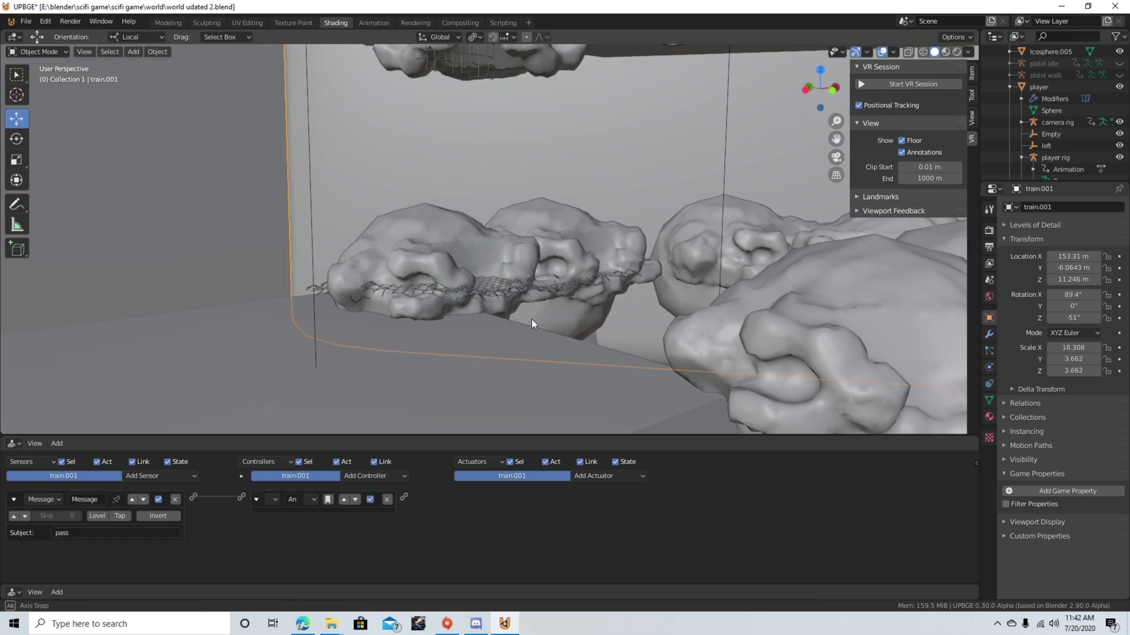
# Examine the lumpy growths and attached grids in front of the train from several distances
pyautogui.scroll(5, 524, 315)
pyautogui.scroll(-6, 488, 305)
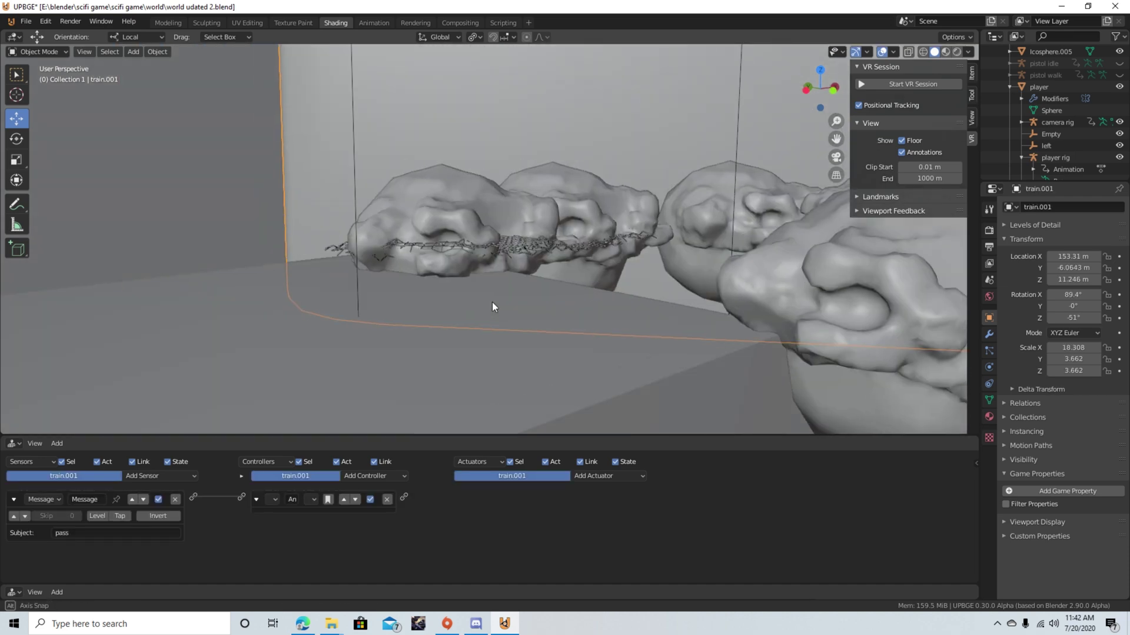
pyautogui.scroll(10, 540, 288)
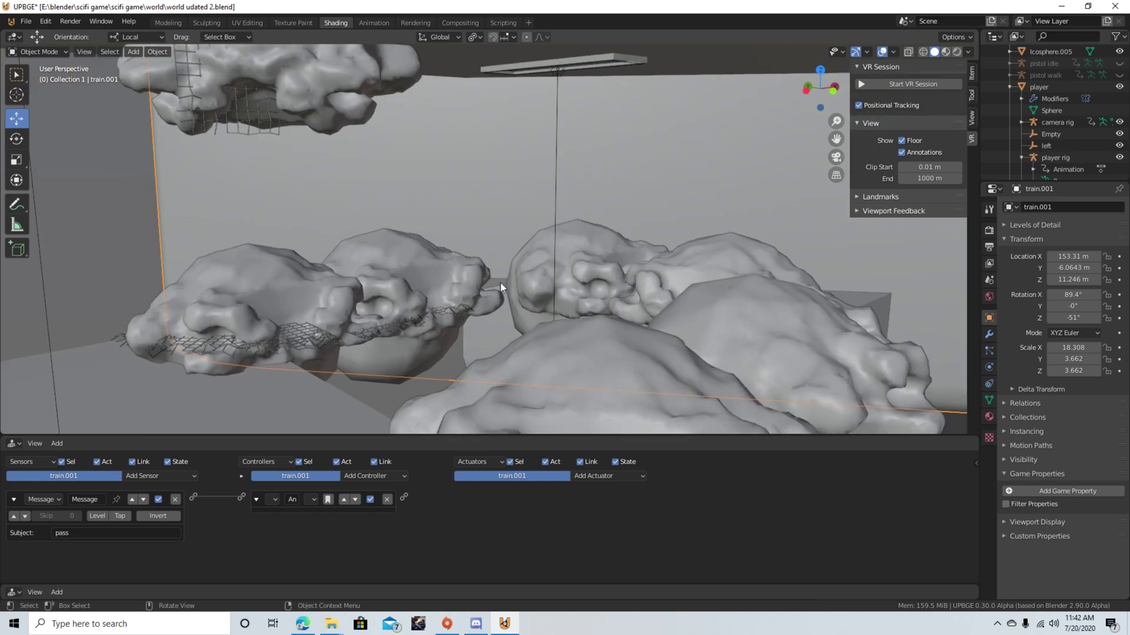
pyautogui.scroll(-8, 471, 276)
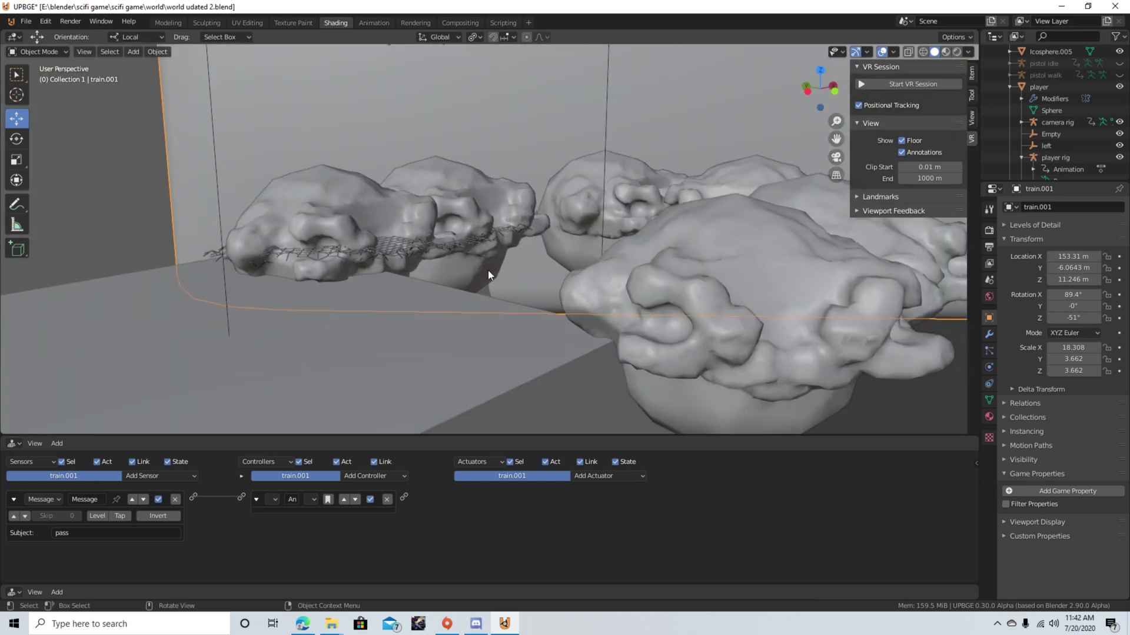
pyautogui.scroll(6, 482, 300)
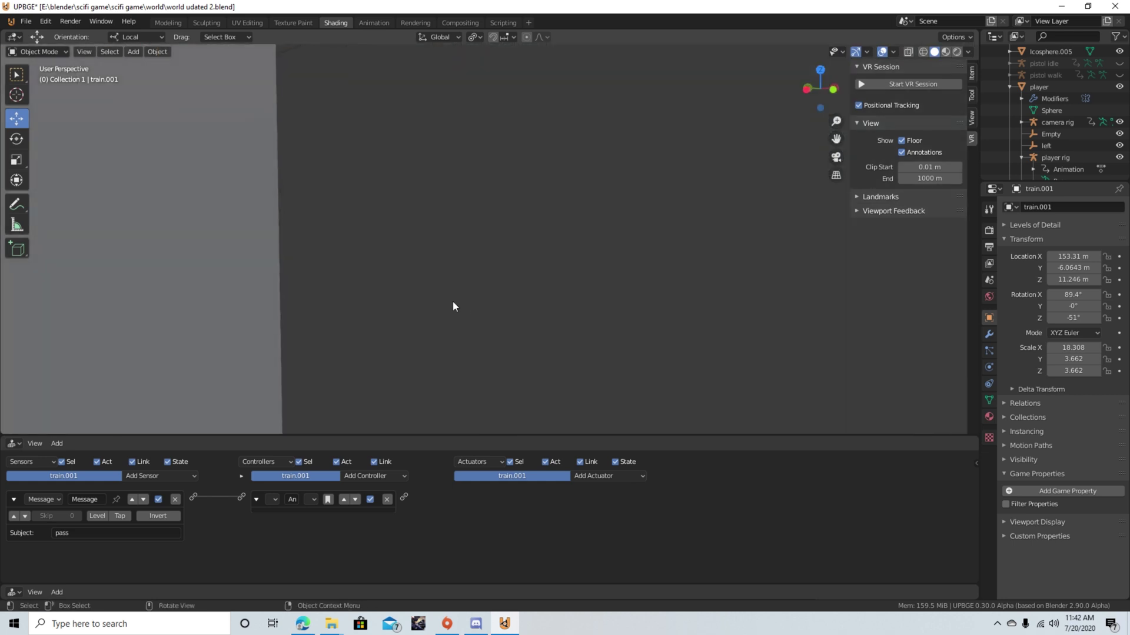
# Survey the full length of the level, from the pillar and train at the far end back to the starting rooms
pyautogui.scroll(-10, 456, 301)
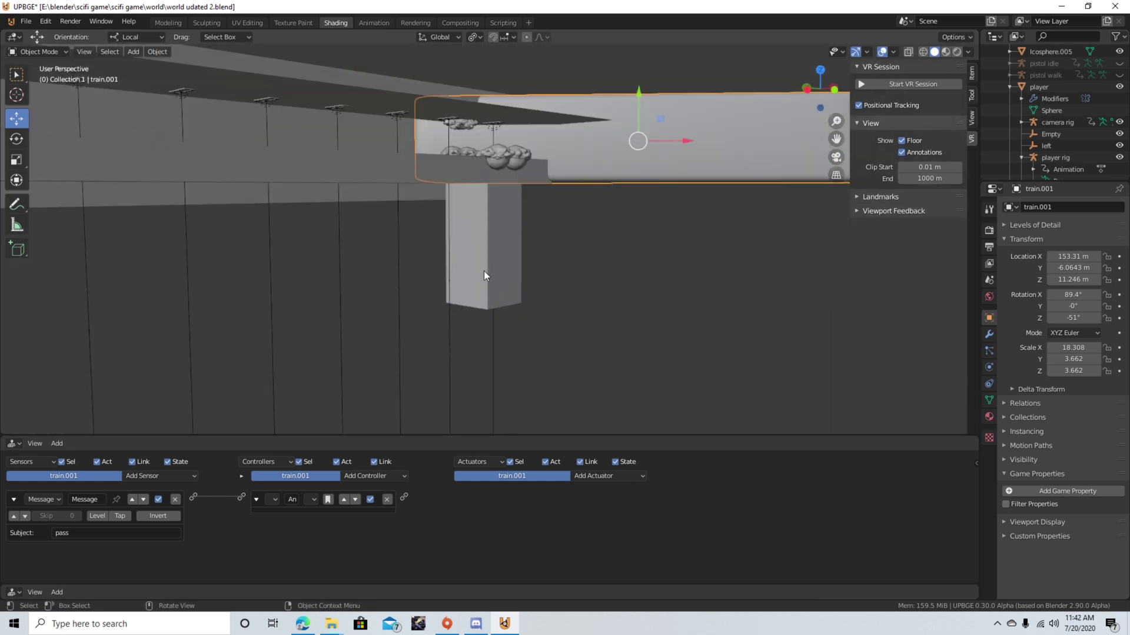
pyautogui.keyDown('shift'); pyautogui.moveTo(666, 136); pyautogui.dragTo(516, 175, button='middle'); pyautogui.keyUp('shift')
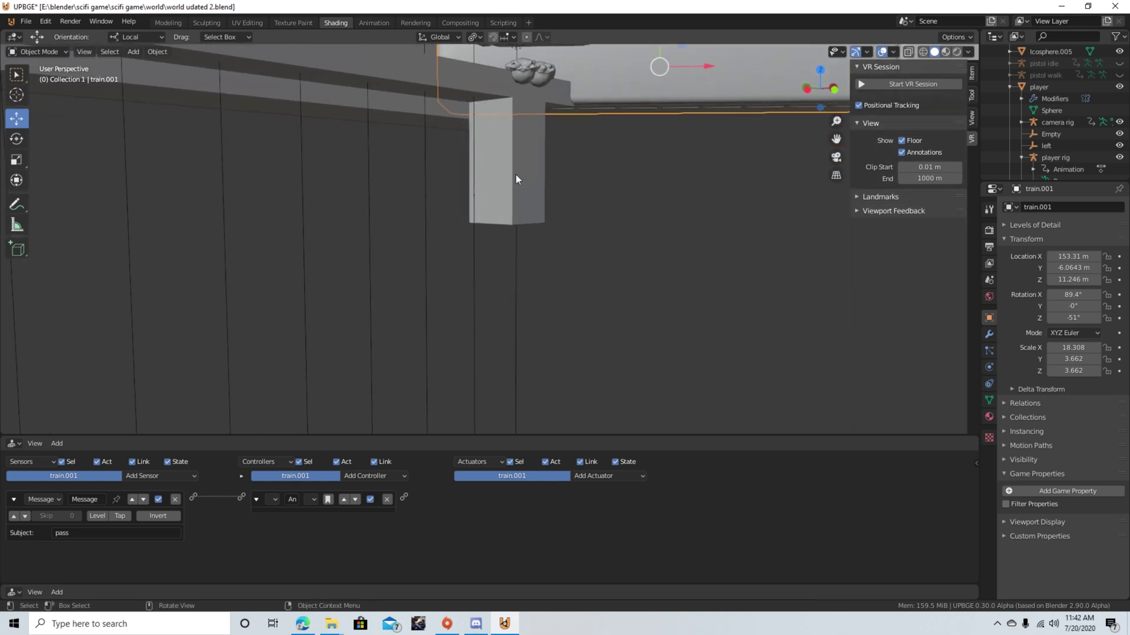
pyautogui.moveTo(496, 247); pyautogui.dragTo(437, 240, button='middle')
pyautogui.scroll(-9, 412, 240)
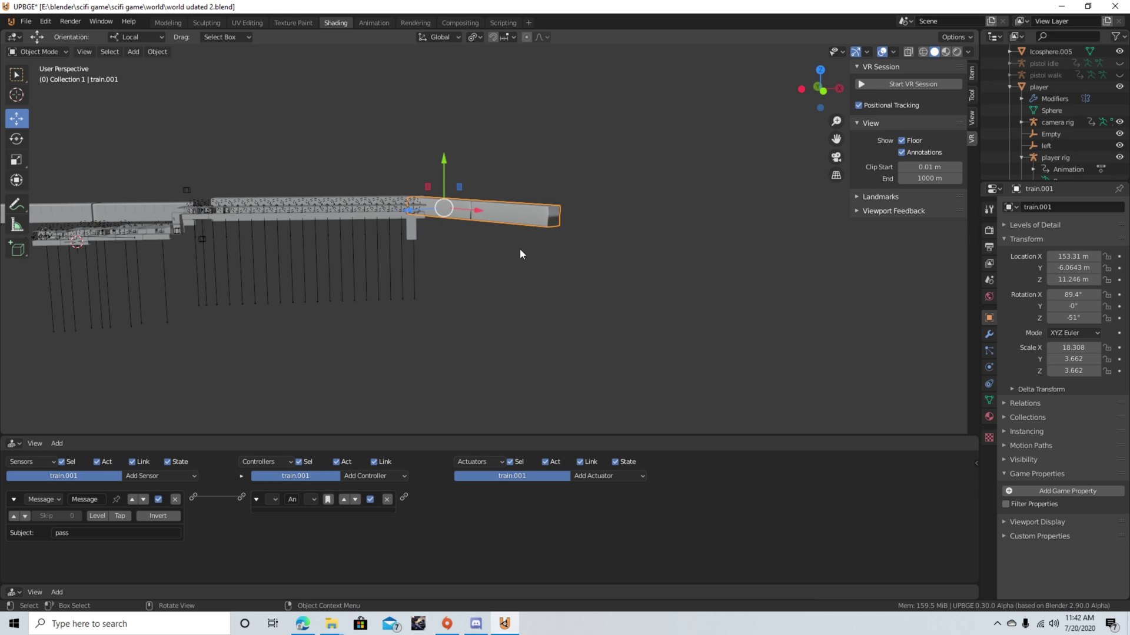
pyautogui.keyDown('shift'); pyautogui.moveTo(468, 244); pyautogui.dragTo(704, 186, button='middle'); pyautogui.keyUp('shift')
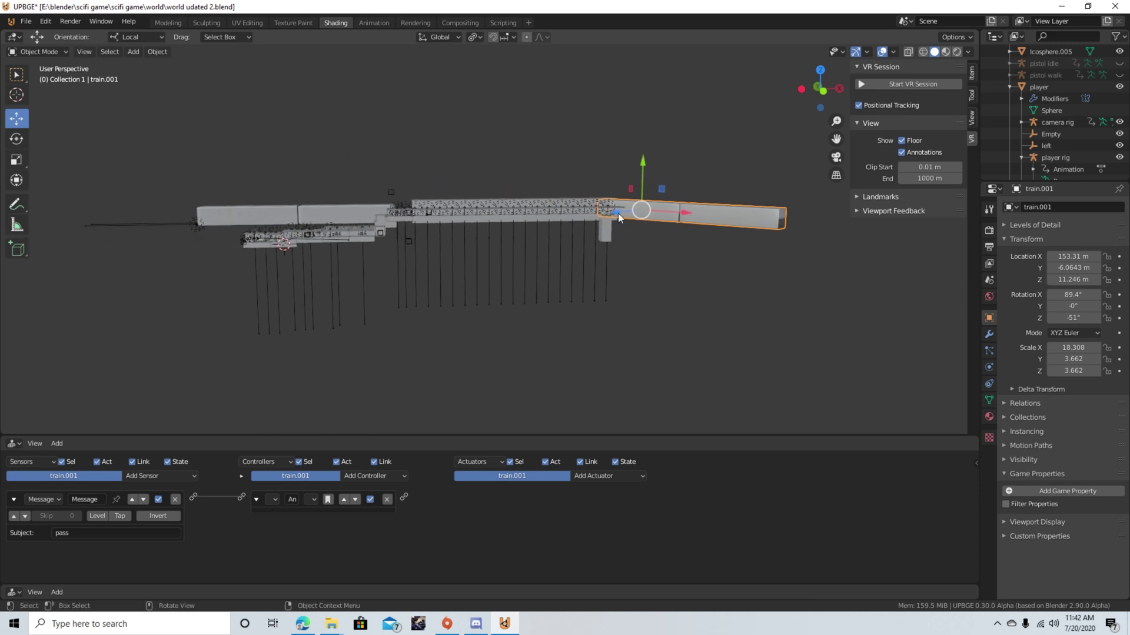
pyautogui.moveTo(335, 220); pyautogui.dragTo(397, 255, button='middle')
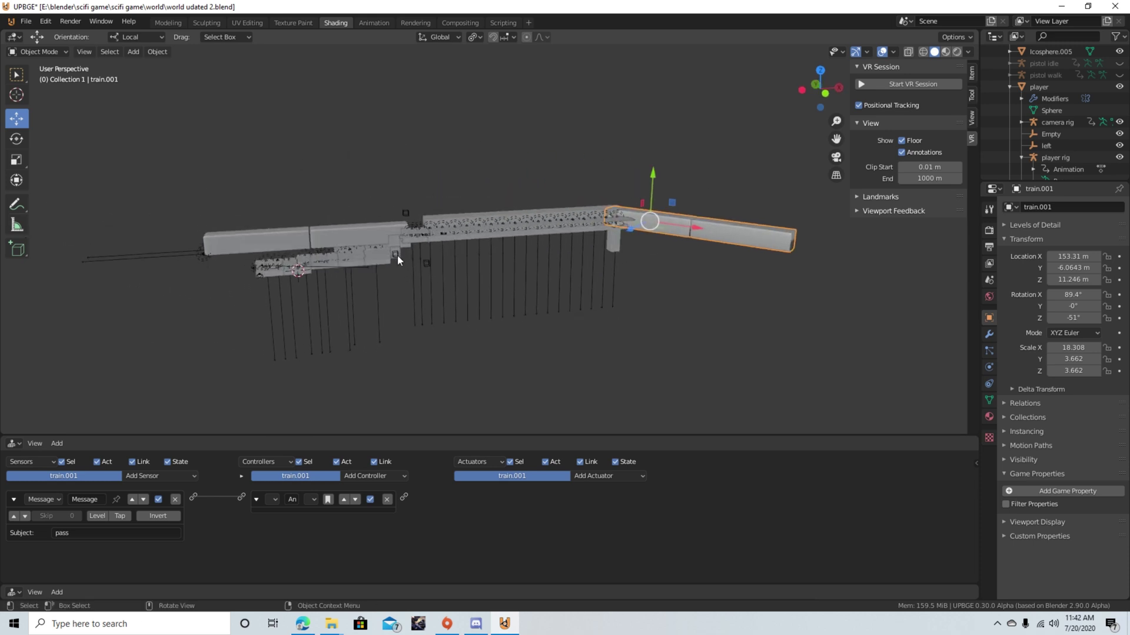
pyautogui.scroll(5, 397, 255)
pyautogui.keyDown('shift'); pyautogui.moveTo(284, 259); pyautogui.dragTo(316, 260, button='middle'); pyautogui.keyUp('shift')
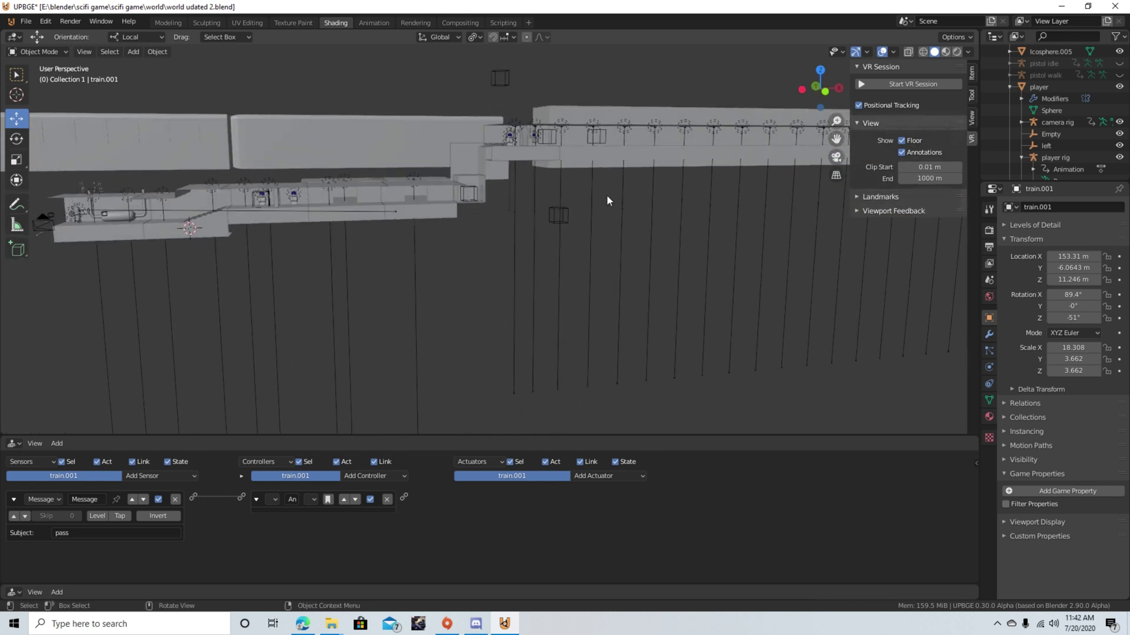
pyautogui.moveTo(608, 201); pyautogui.dragTo(528, 236, button='middle')
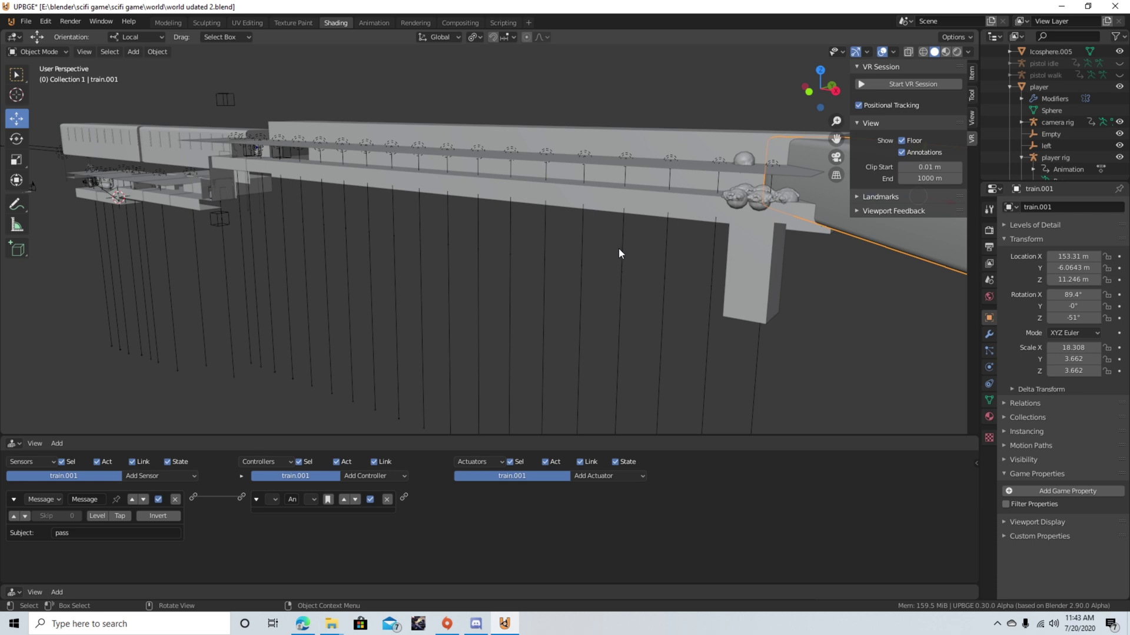
pyautogui.hotkey('alt', 'z')
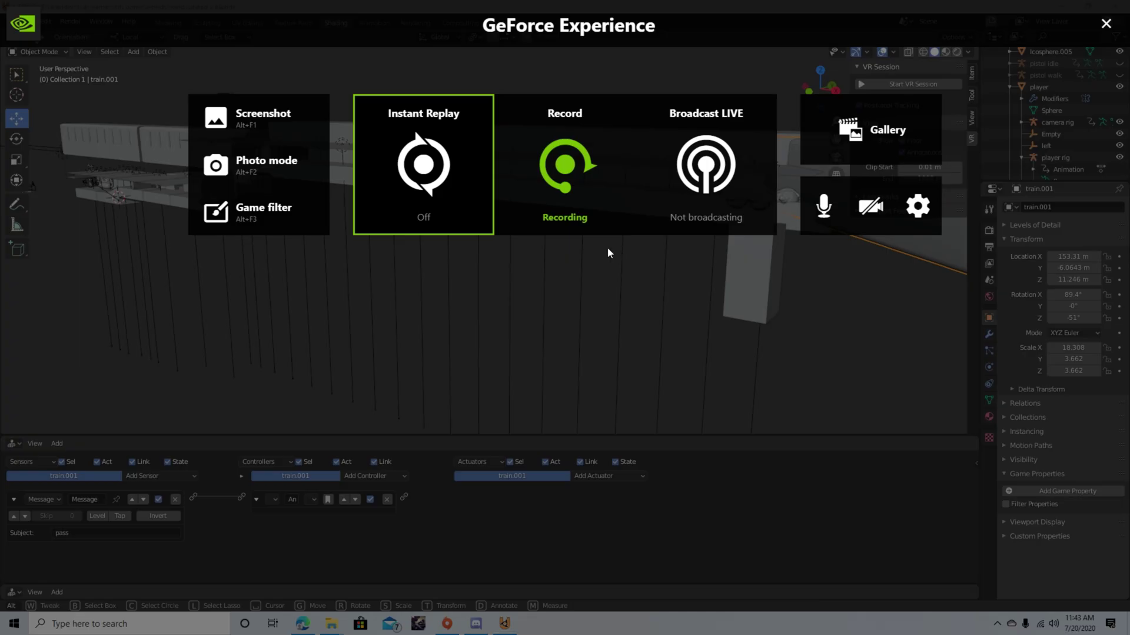
pyautogui.click(565, 191)
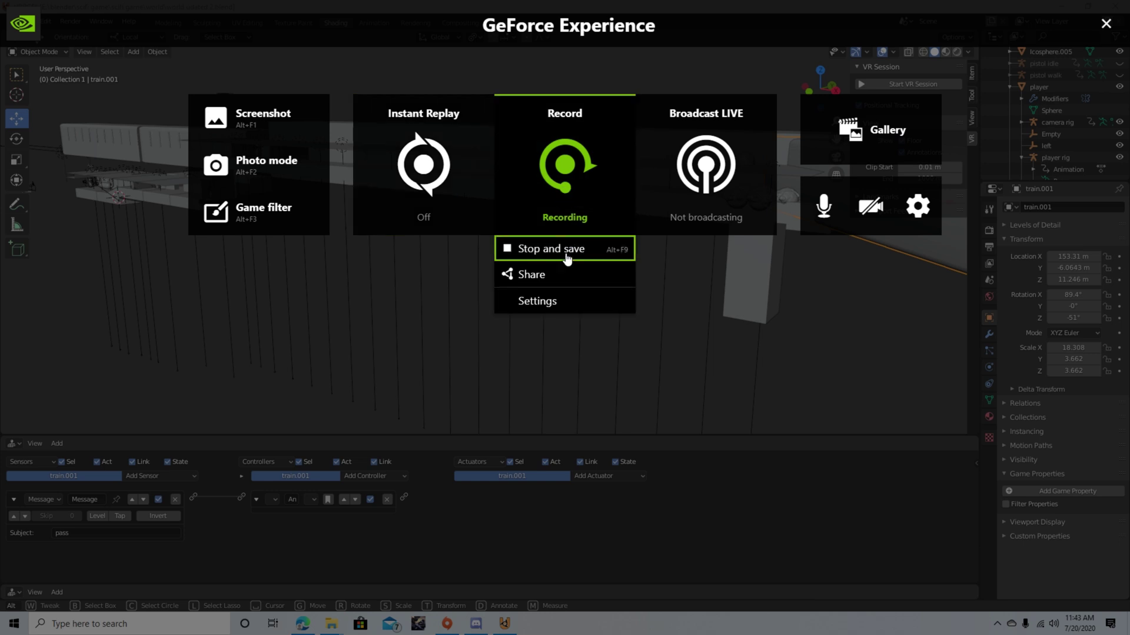